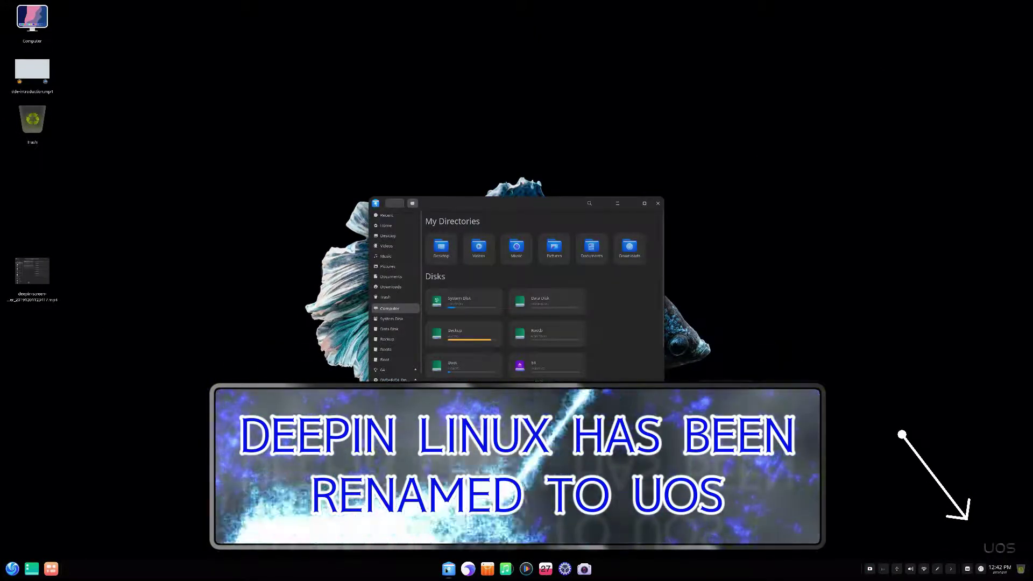
- Move the file manager window higher, then open and close the Launcher
drag(538, 203, 579, 100)
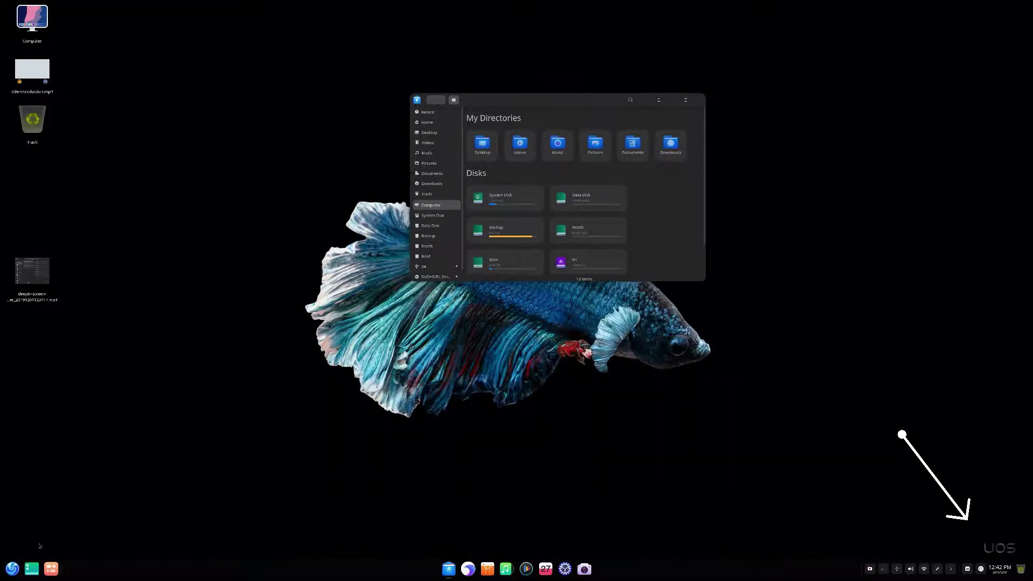
click(12, 568)
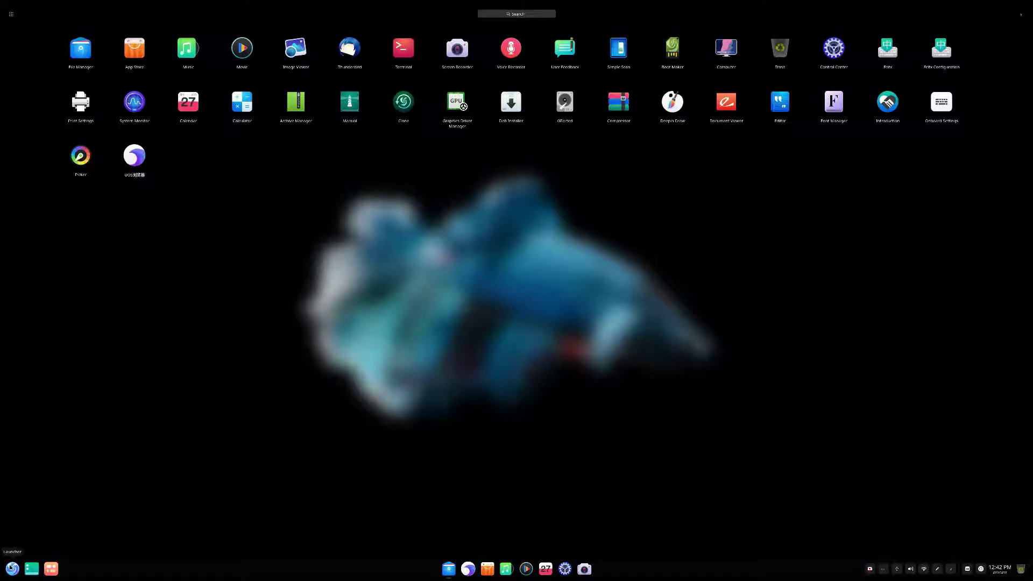
click(12, 569)
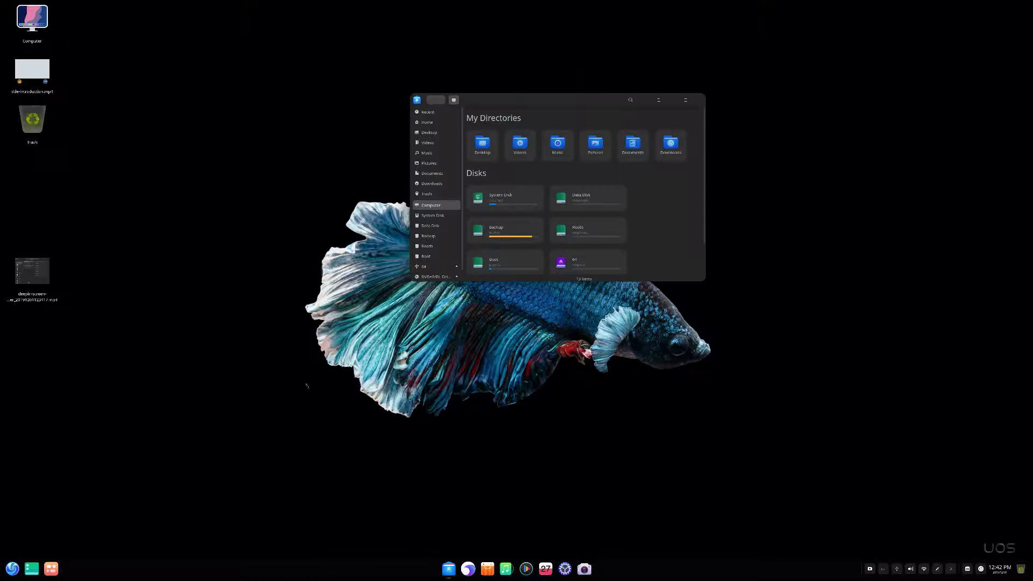
- Scroll through the Computer view's directories and disks, close the file manager, and start Calendar
scroll(667, 235, down, 1)
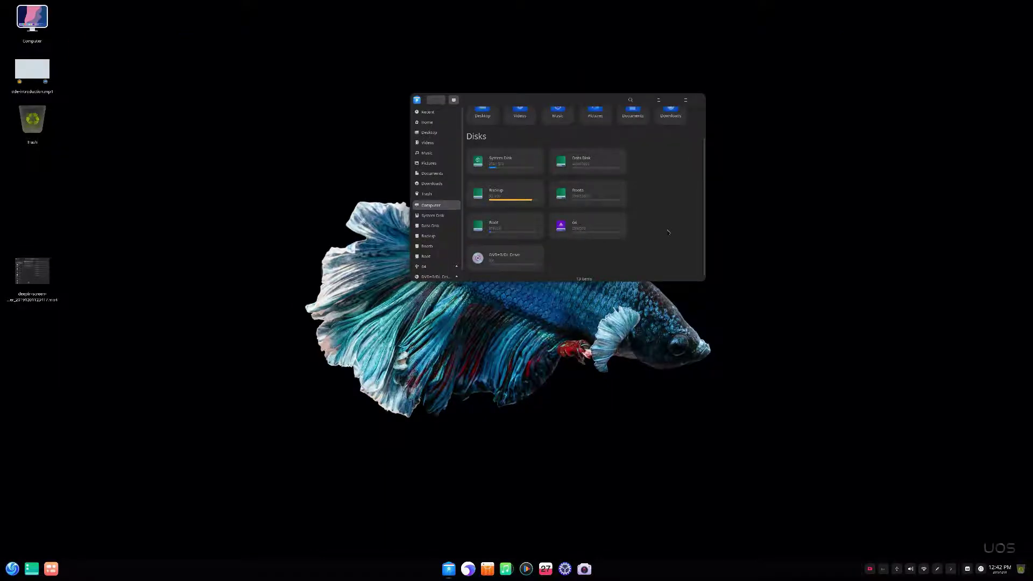
scroll(668, 232, up, 1)
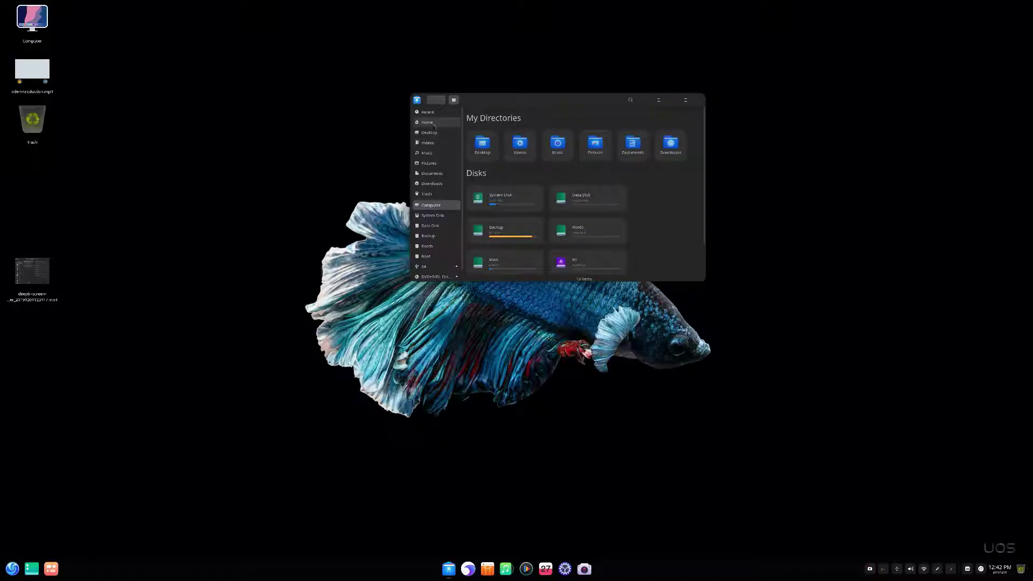
click(699, 102)
click(546, 568)
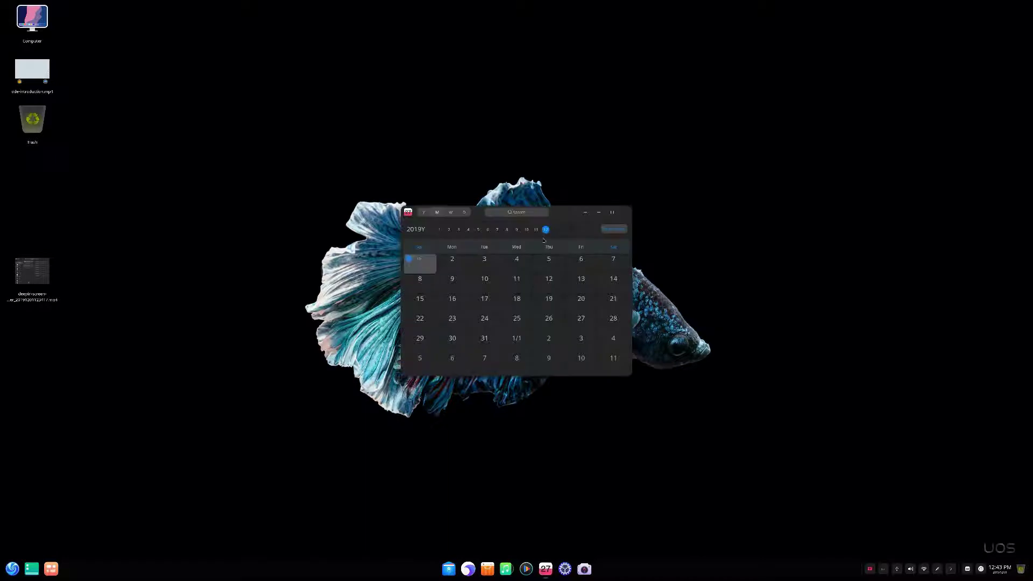
- Cycle the December 2019 calendar through year, week, day and month views, then close it
click(423, 212)
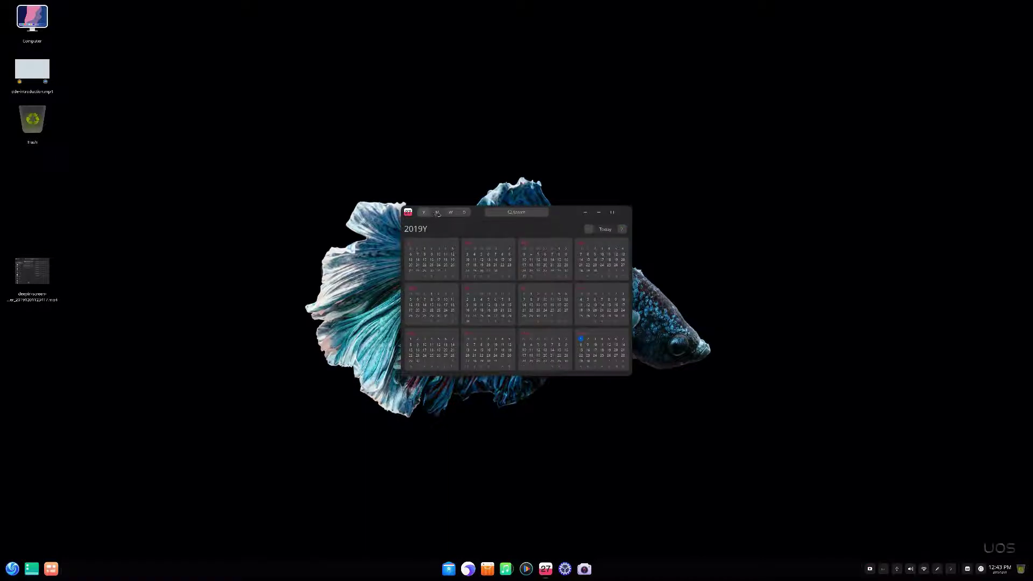
click(451, 212)
click(465, 212)
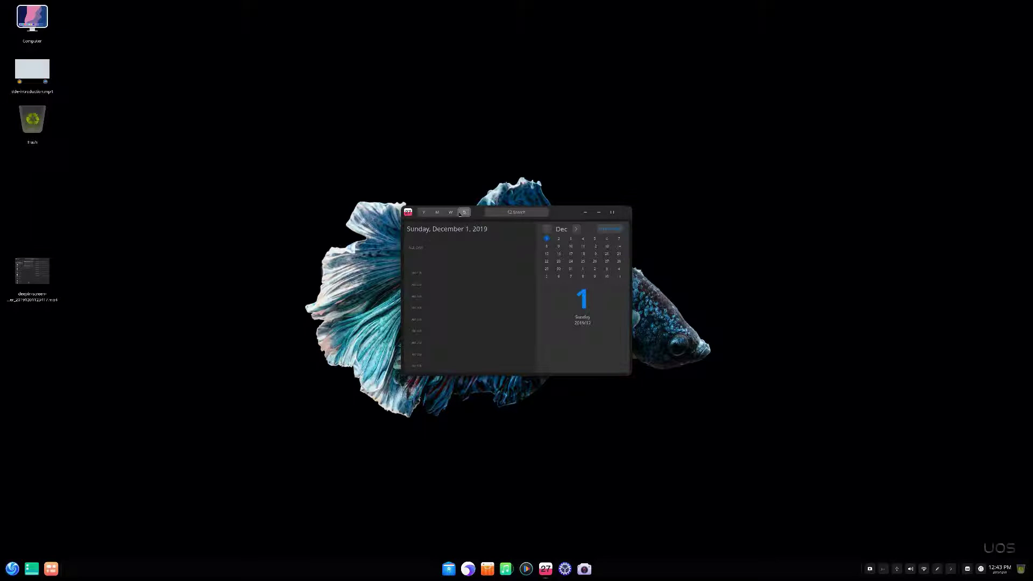
click(437, 212)
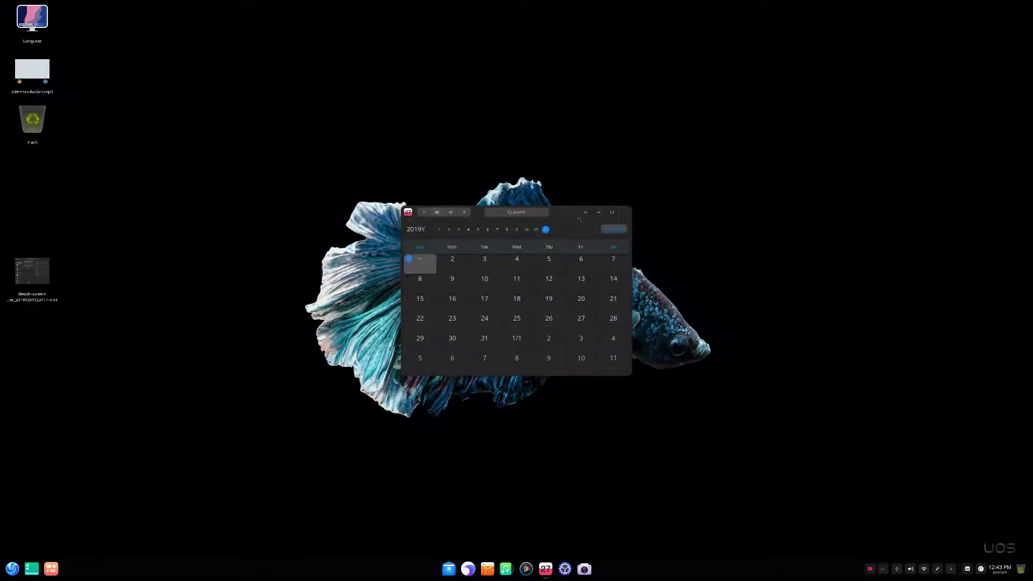
click(624, 212)
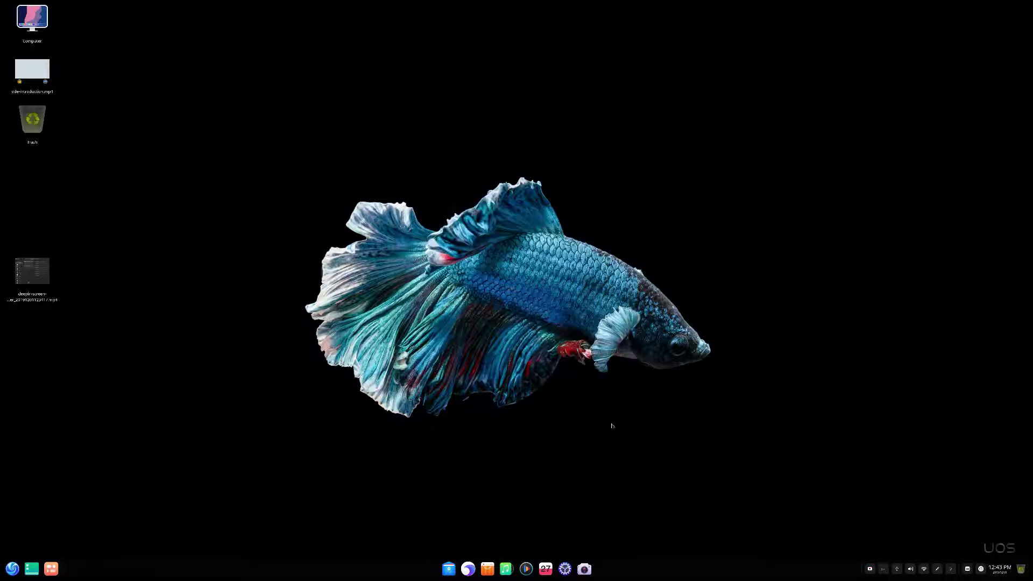
- Open Control Center's Display settings and view Brightness, Display Scaling and Refresh Rate options
click(567, 572)
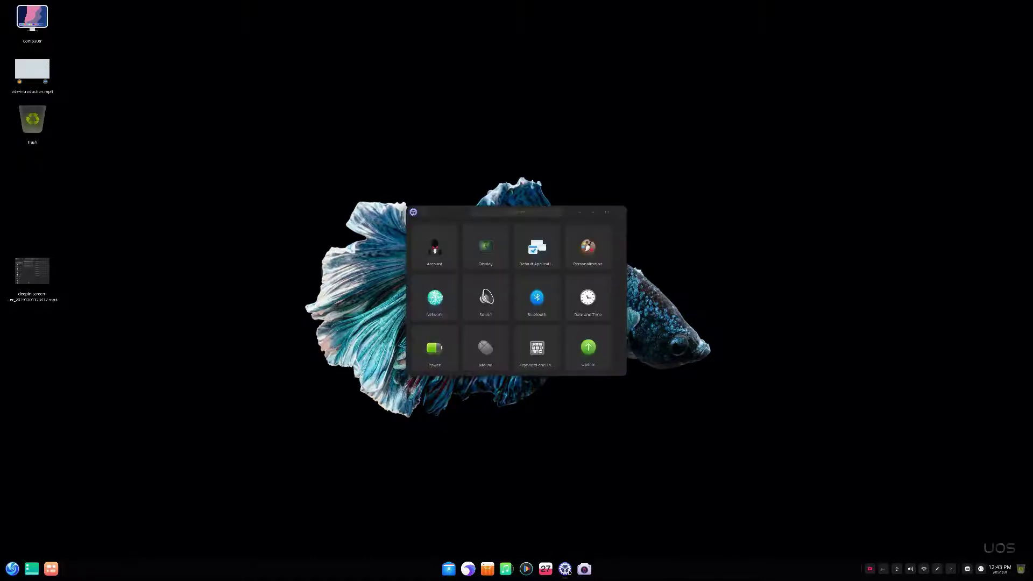
click(499, 262)
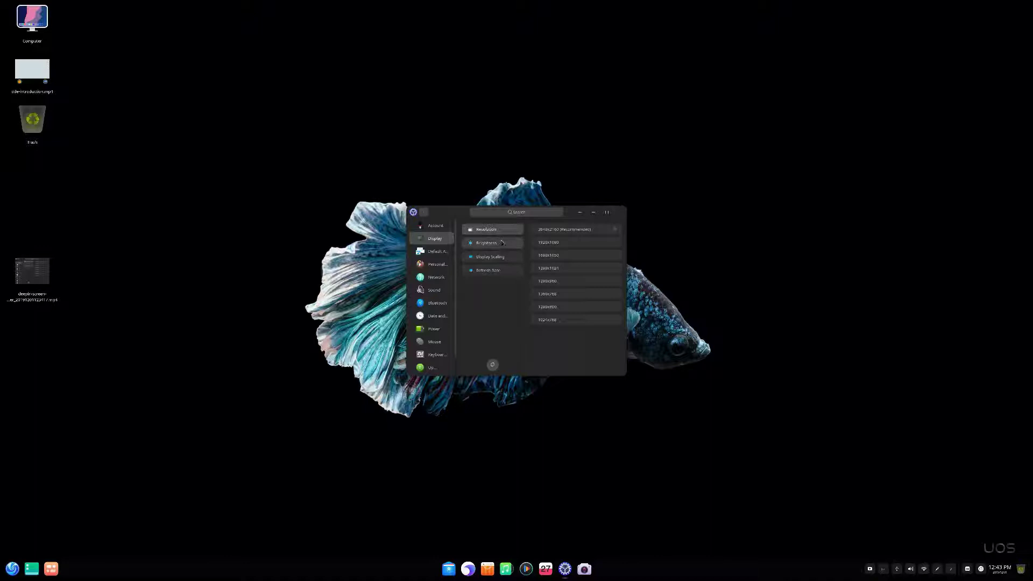
click(492, 242)
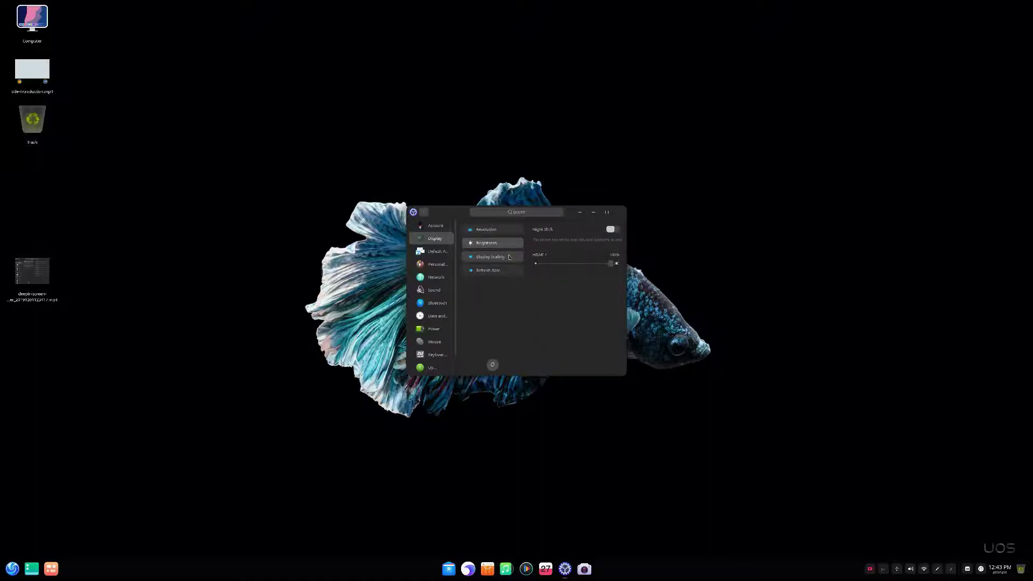
click(491, 256)
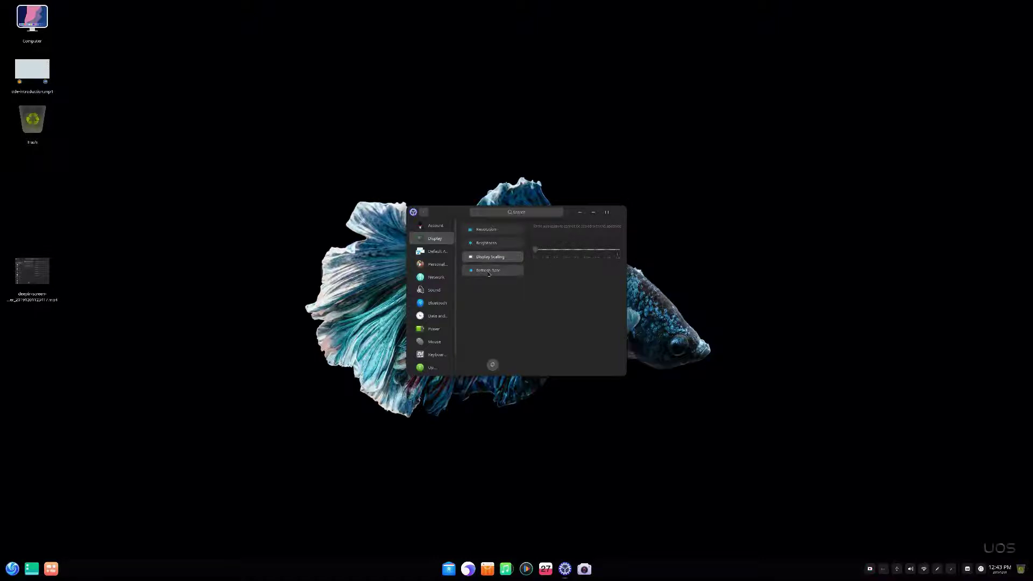
click(489, 271)
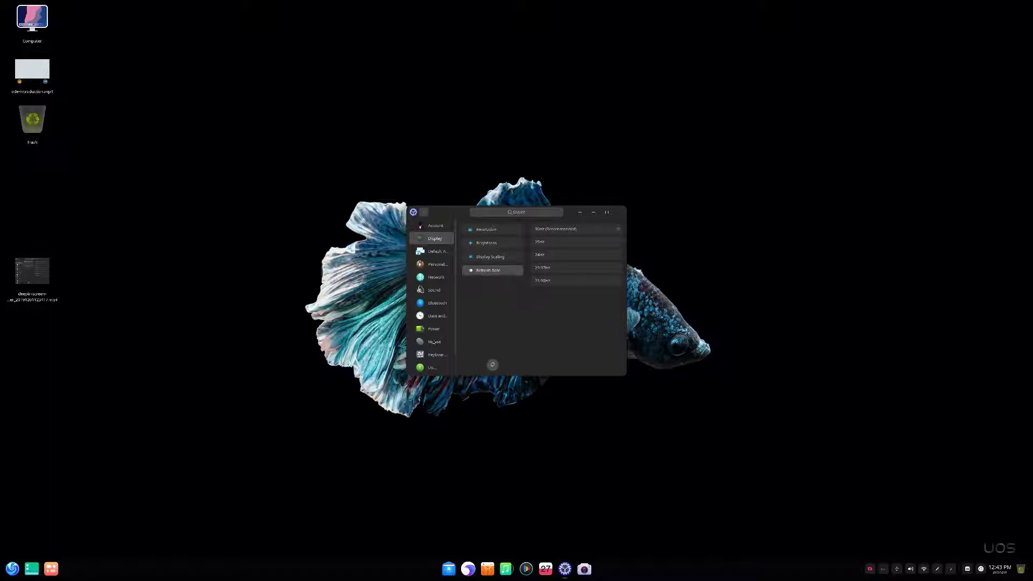
scroll(434, 343, down, 1)
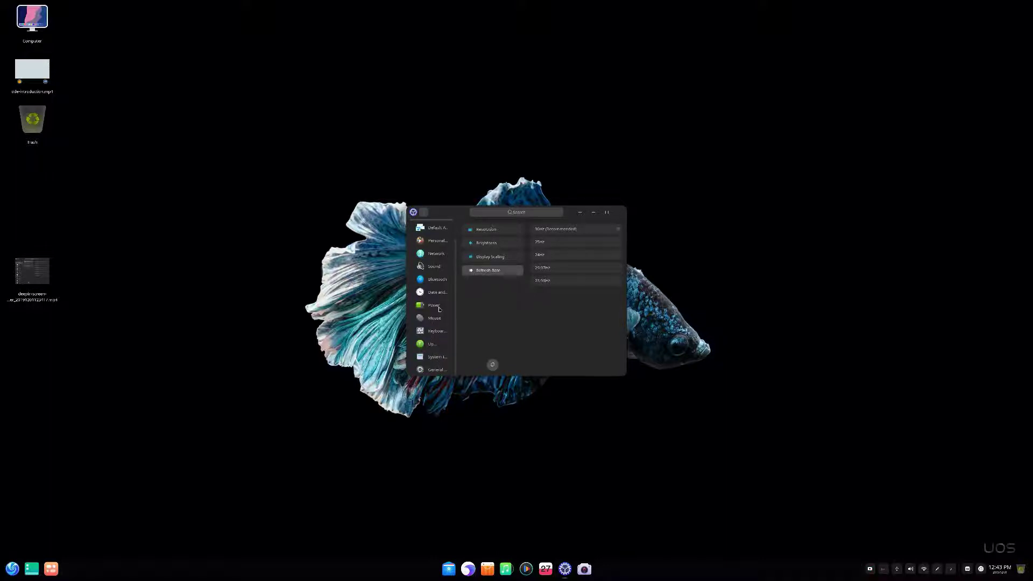
- In Personalization, try yellow and pink accent colours before choosing grey
click(437, 241)
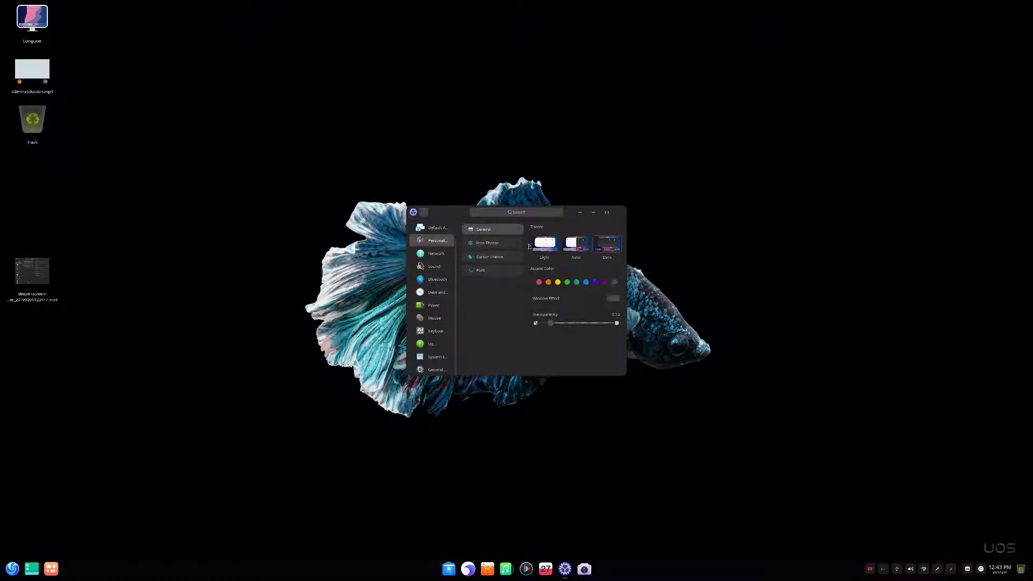
click(558, 282)
click(539, 282)
click(614, 282)
- Place a new file manager at the upper right, keep grey accent, and show About This PC
key(super+e)
drag(550, 208, 837, 151)
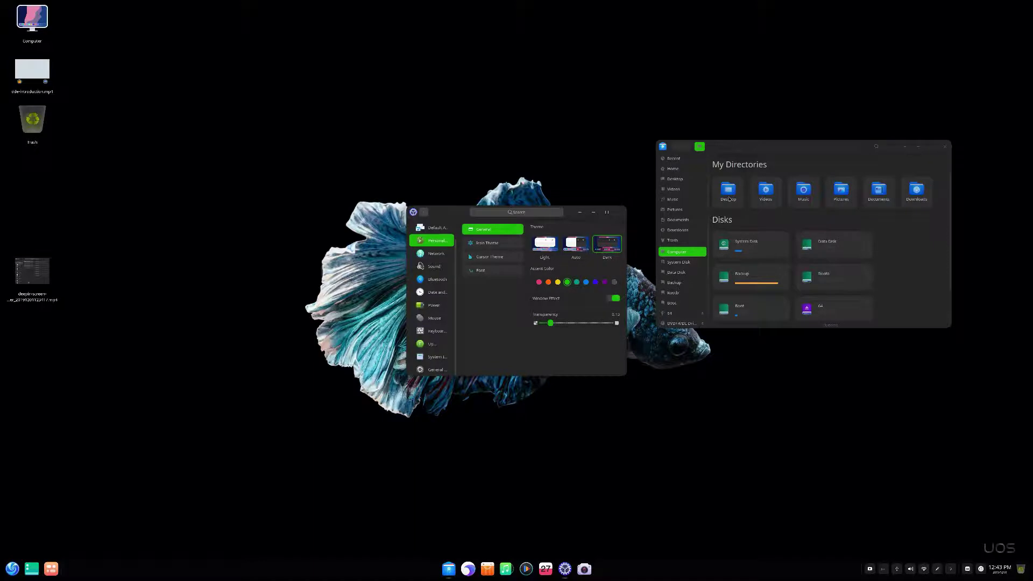
click(729, 198)
click(614, 282)
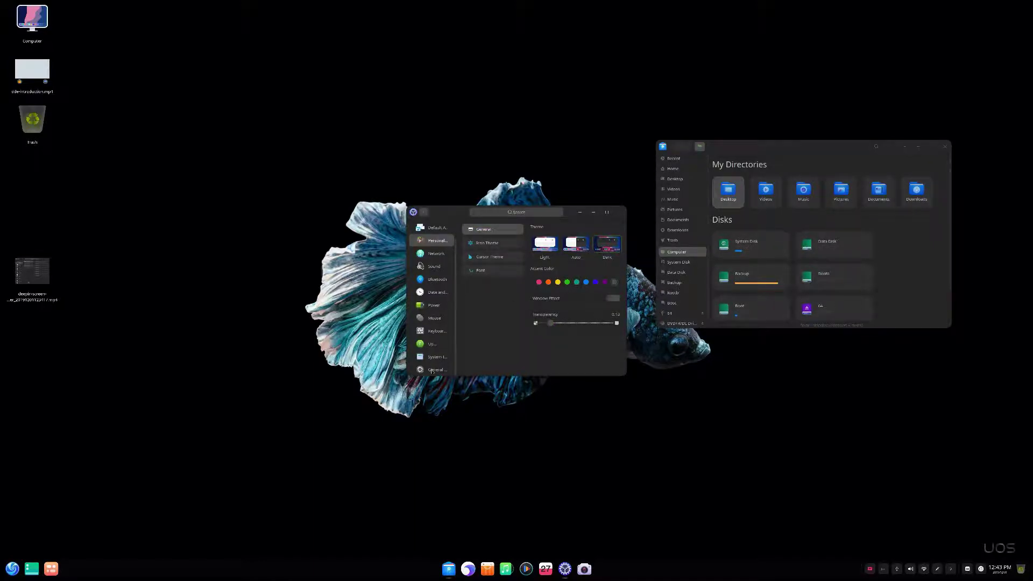
click(432, 358)
drag(570, 210, 571, 165)
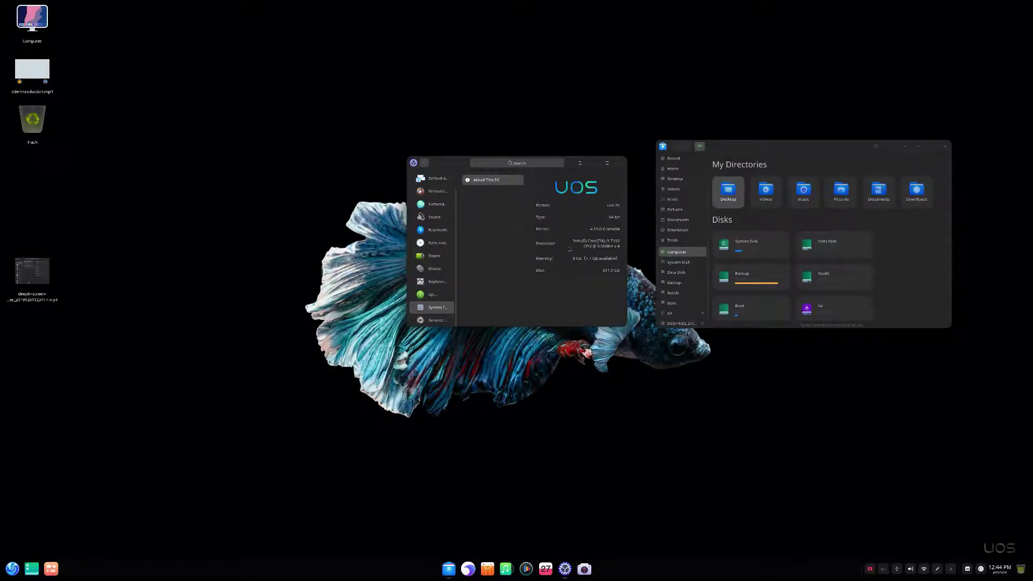
- Review boot menu, updates, date and time, and default apps, then close Control Center and file manager
click(437, 321)
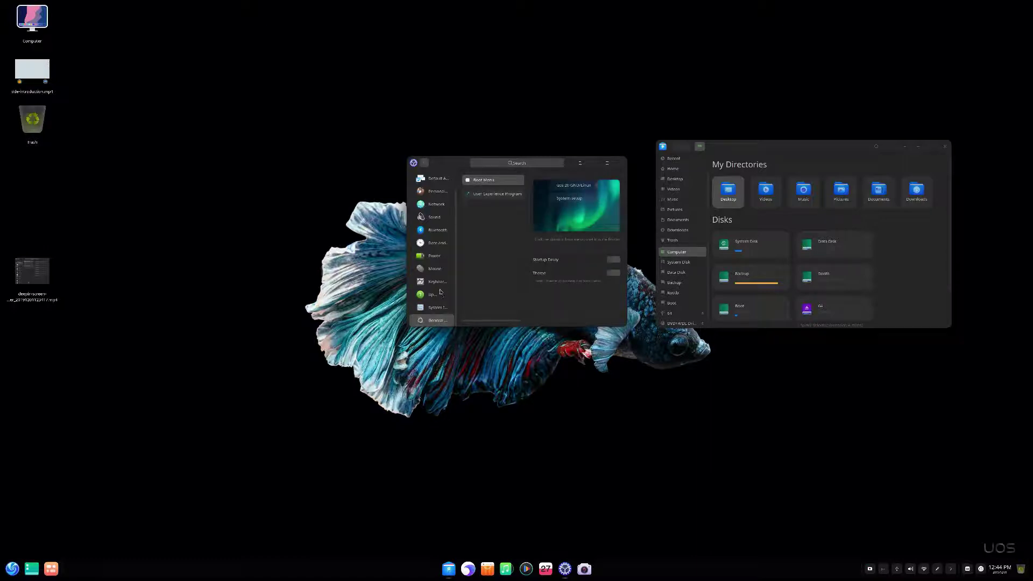
click(437, 296)
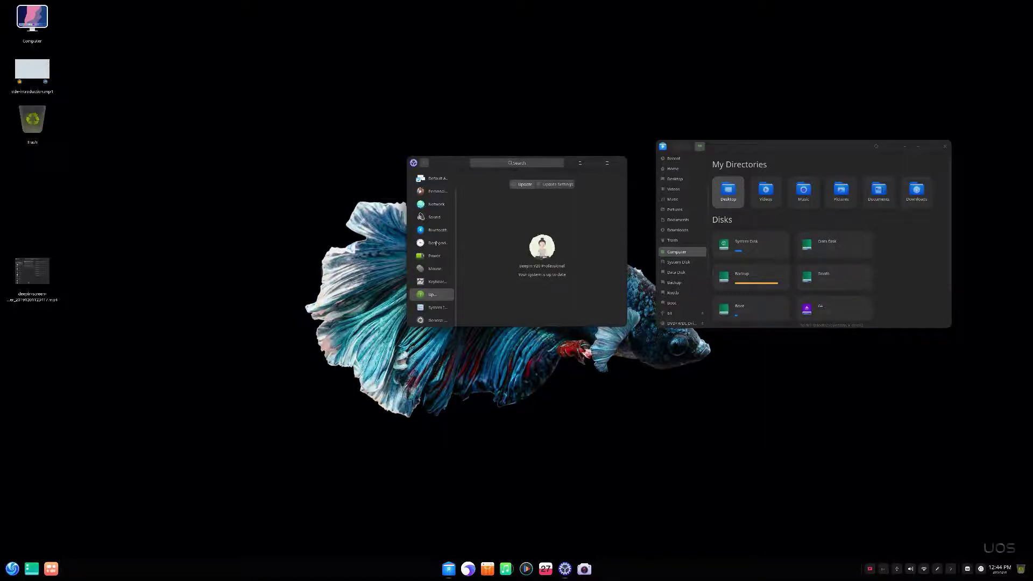
click(436, 243)
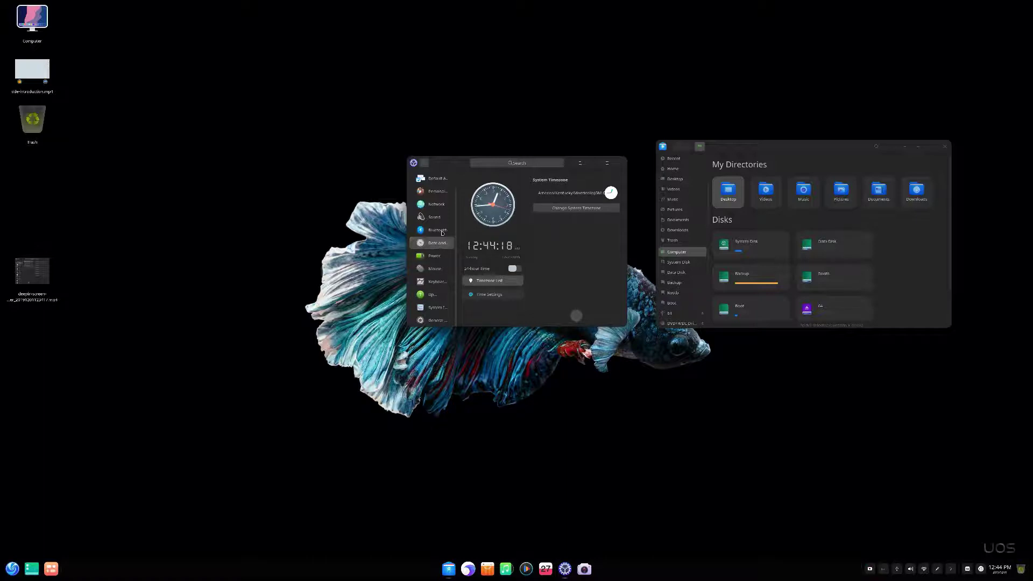
scroll(441, 232, up, 1)
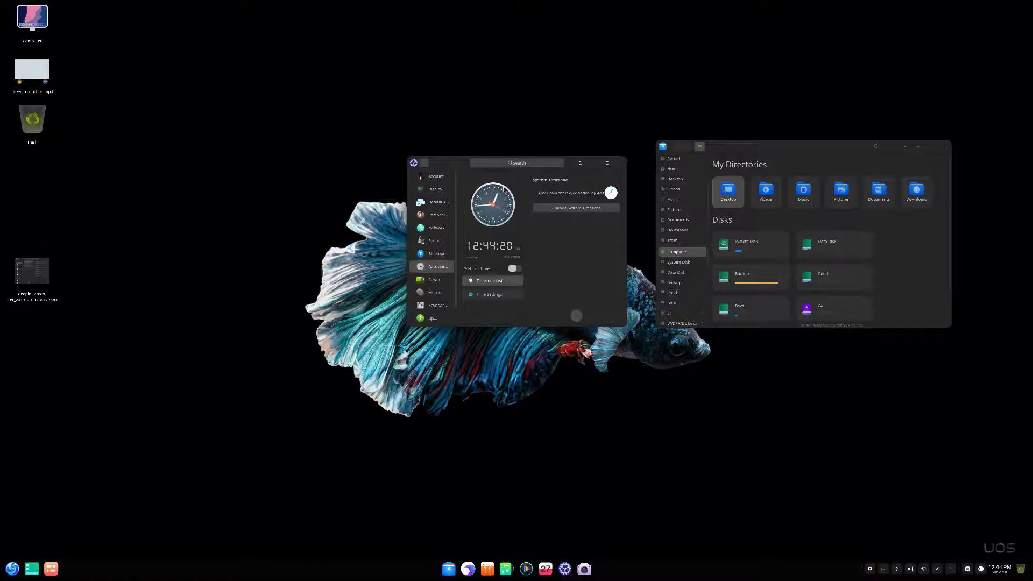
click(439, 203)
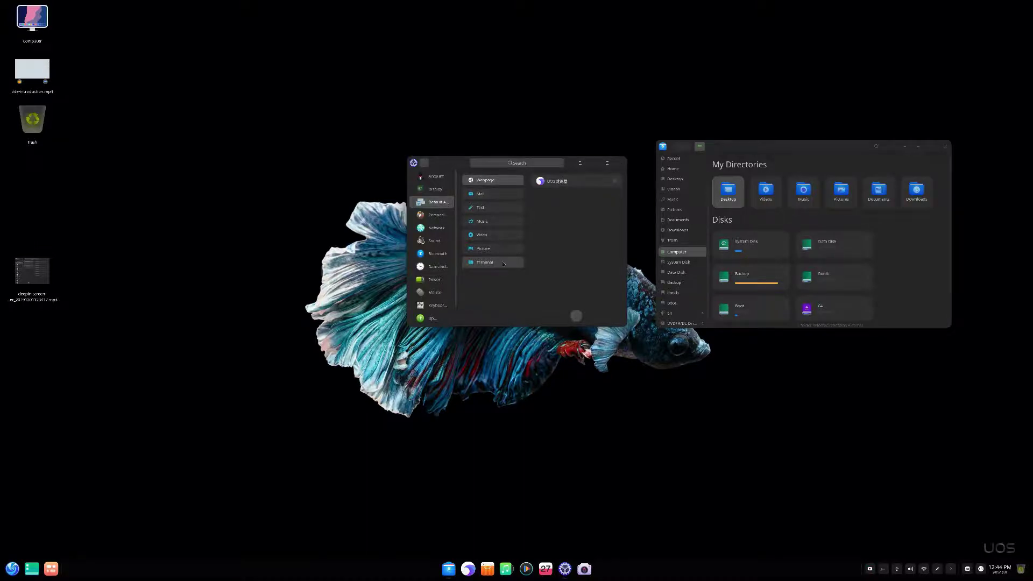
click(921, 153)
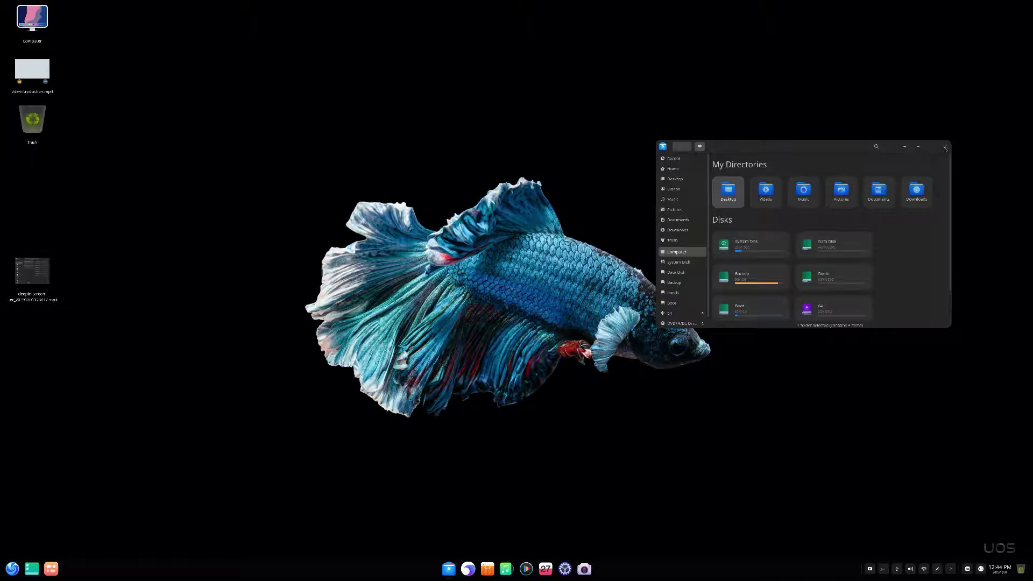
click(945, 147)
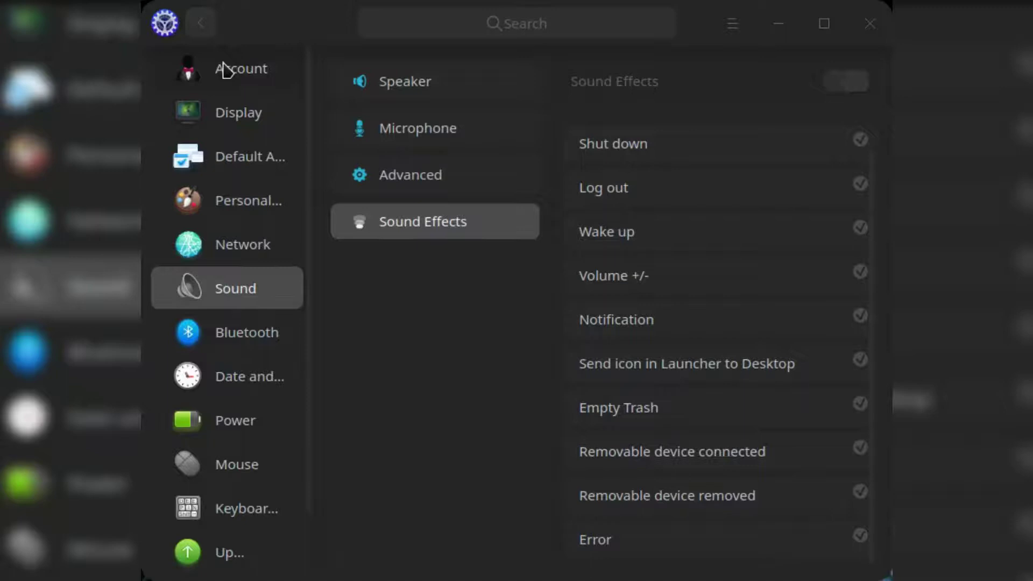
- Visit Account, Display and Default Applications, ending on the Display resolution list with 3840x2160 recommended
click(224, 69)
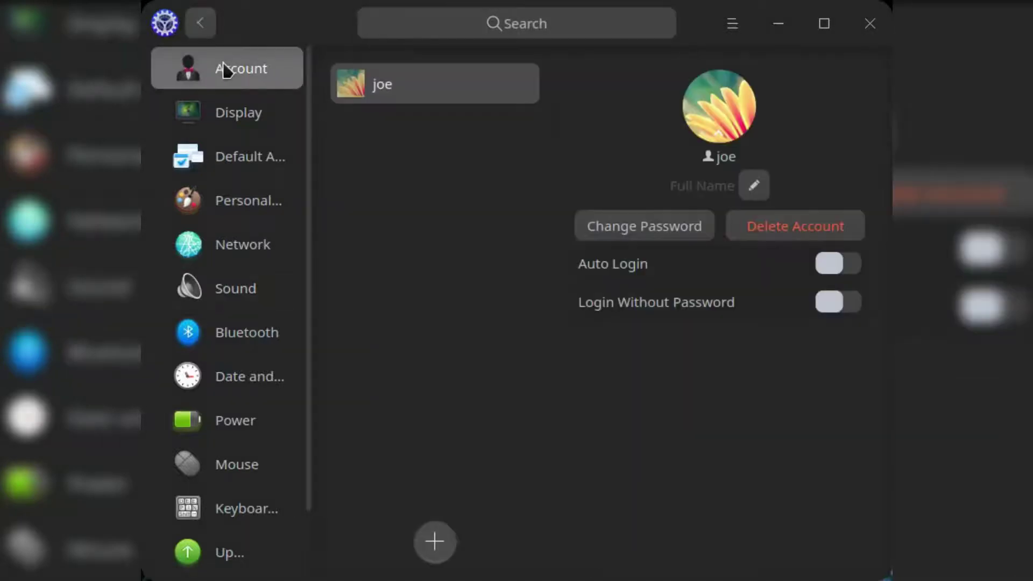
click(231, 115)
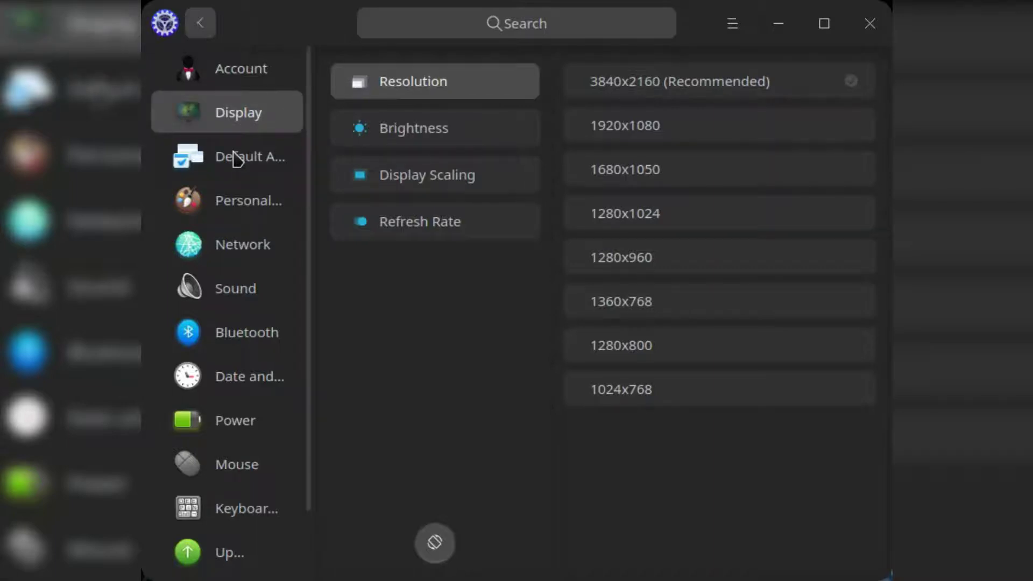
click(235, 158)
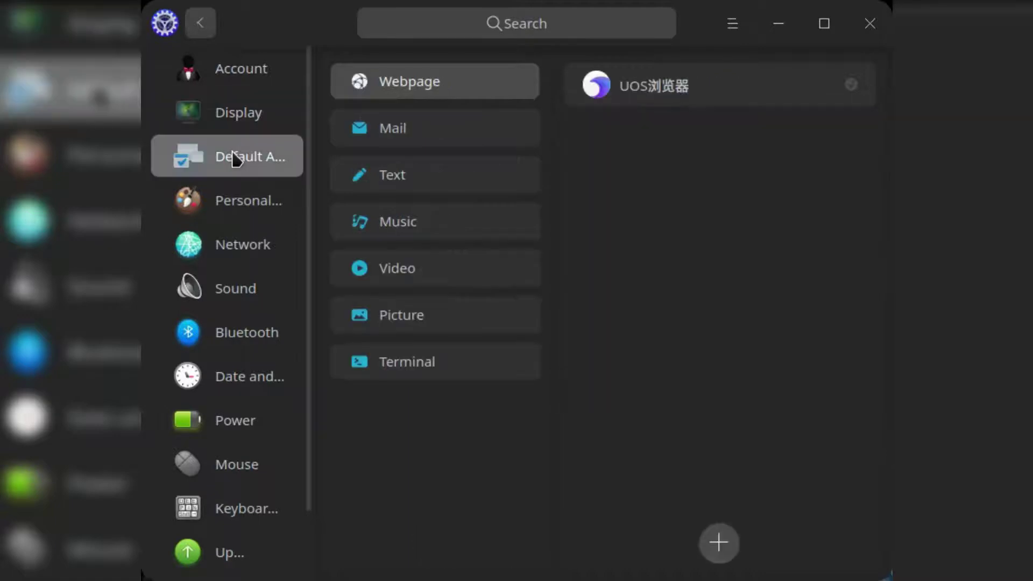
click(221, 119)
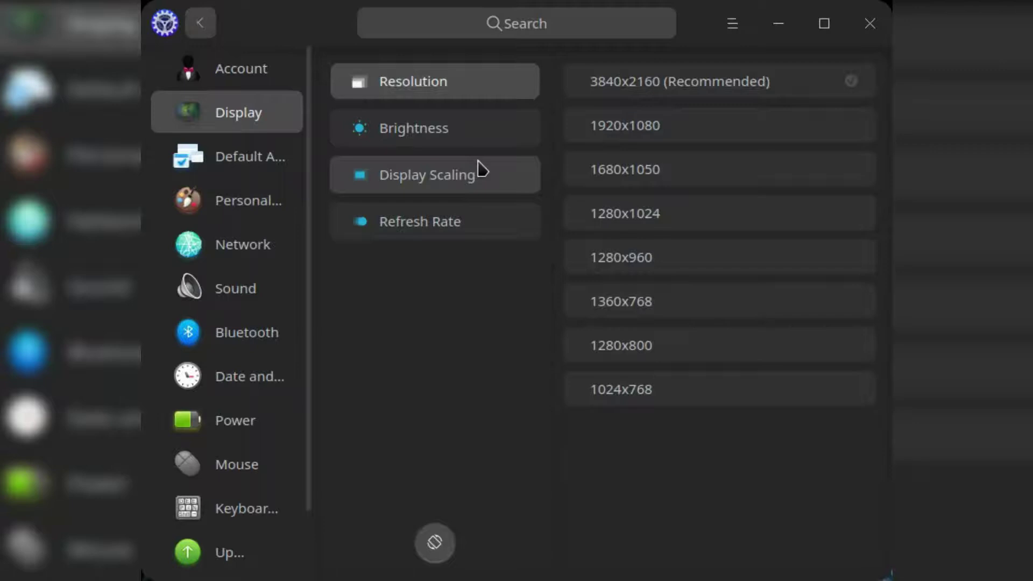
- View Display Scaling and Refresh Rate options, then show Default Applications with UOS浏览器 for webpages
click(477, 183)
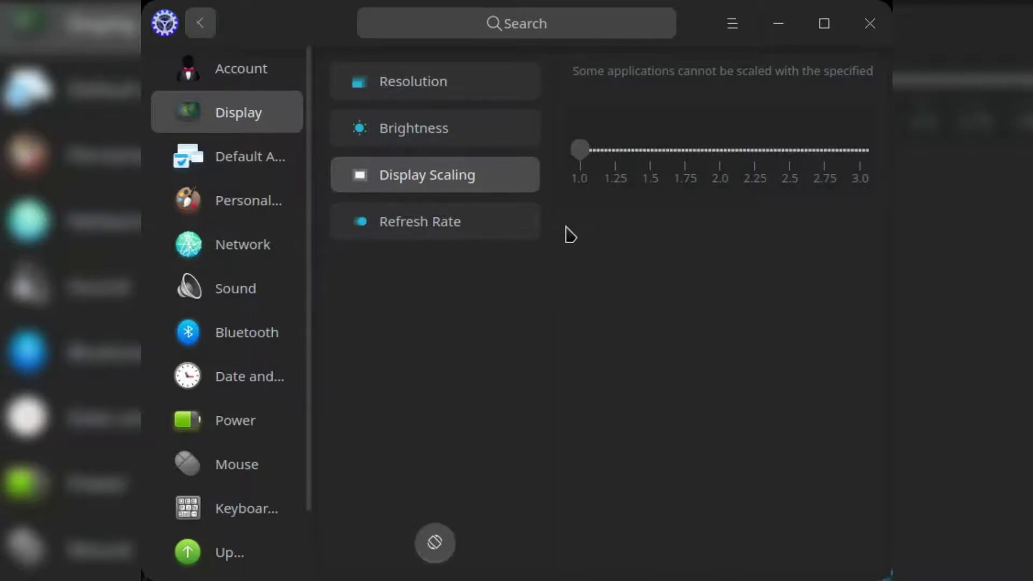
click(460, 235)
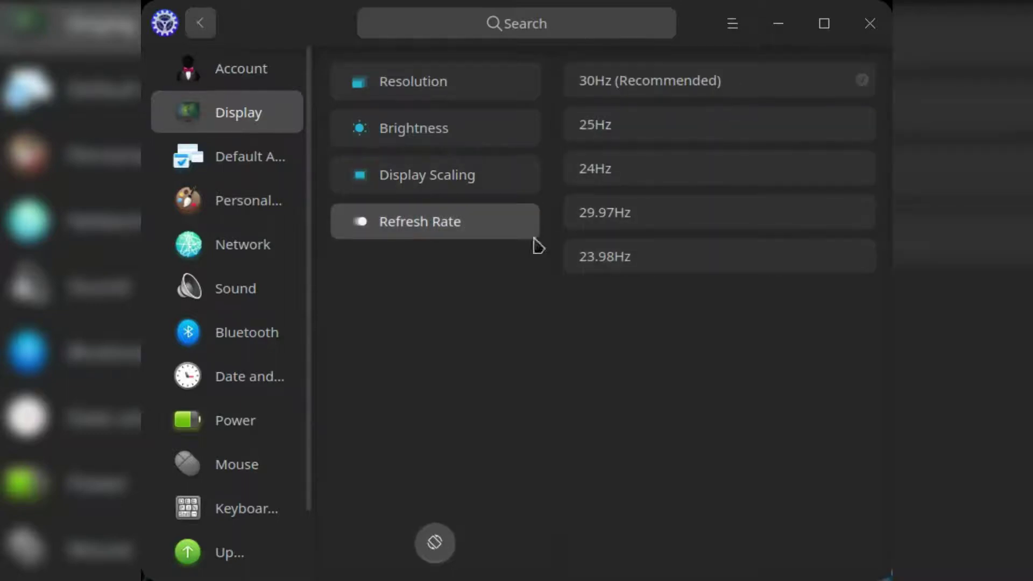
click(253, 170)
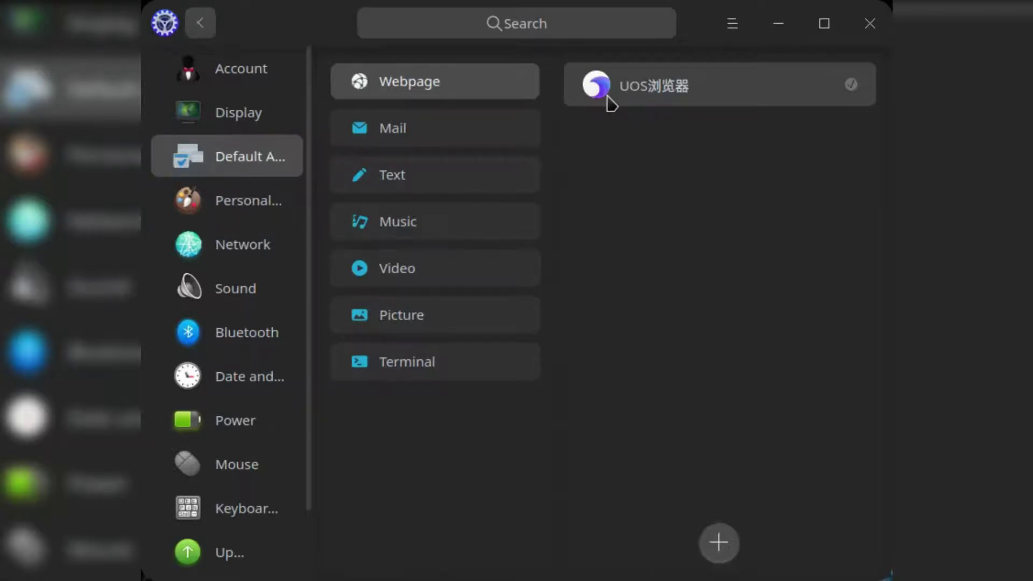
- Check the default mail, text, music, video, picture and terminal apps, with Deepin Terminal for terminal
click(511, 143)
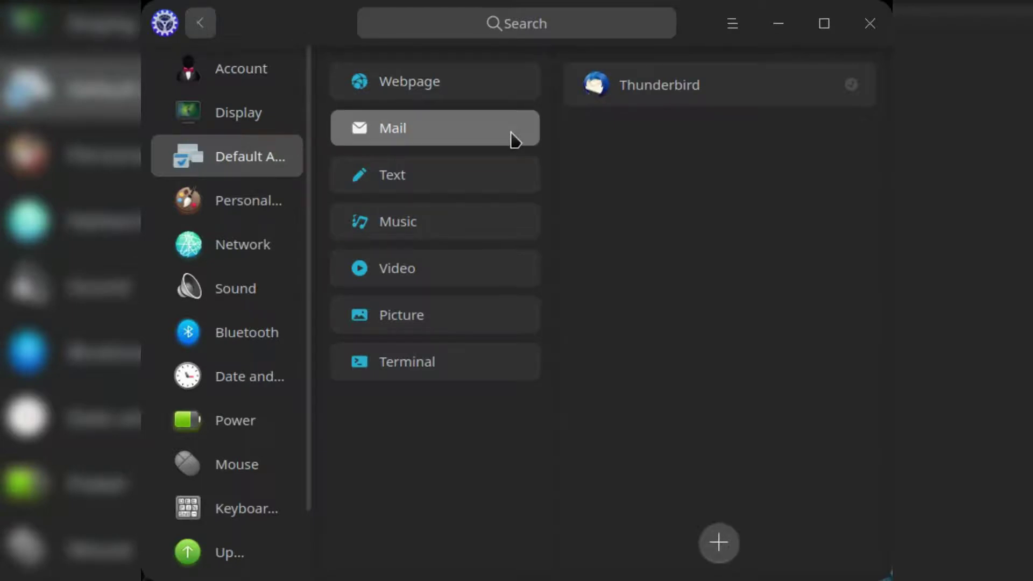
click(491, 174)
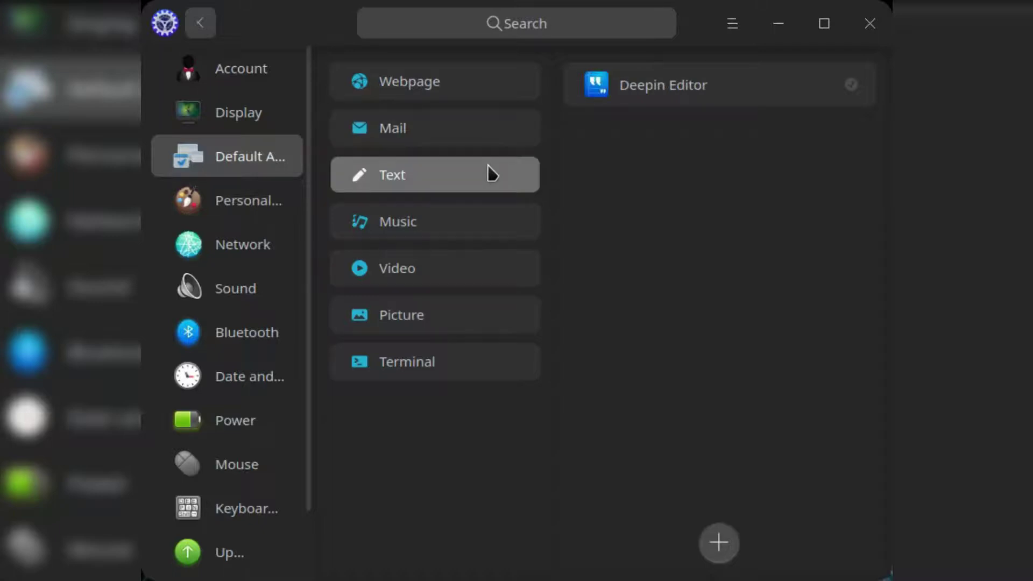
click(471, 225)
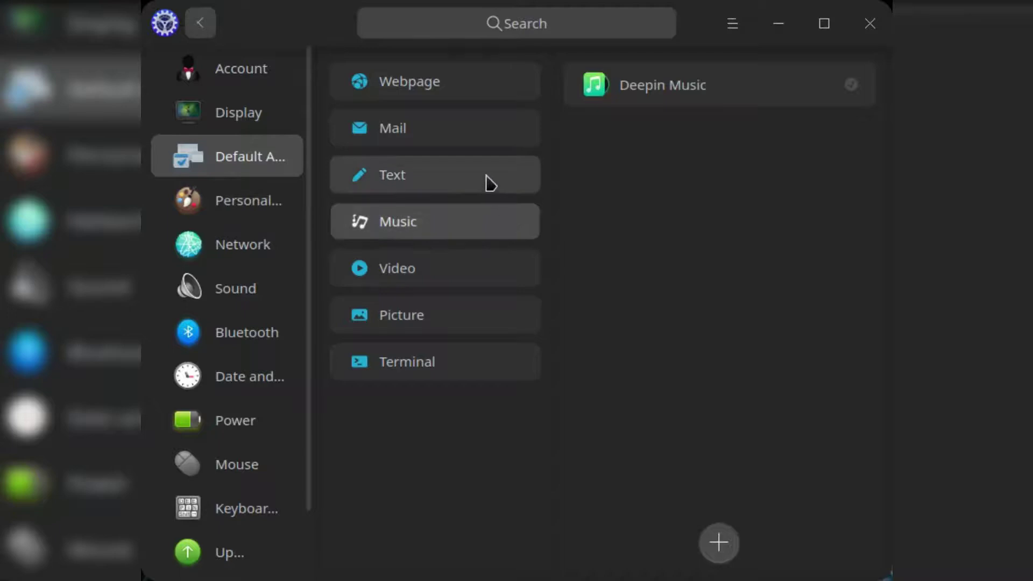
click(491, 182)
click(489, 226)
click(484, 263)
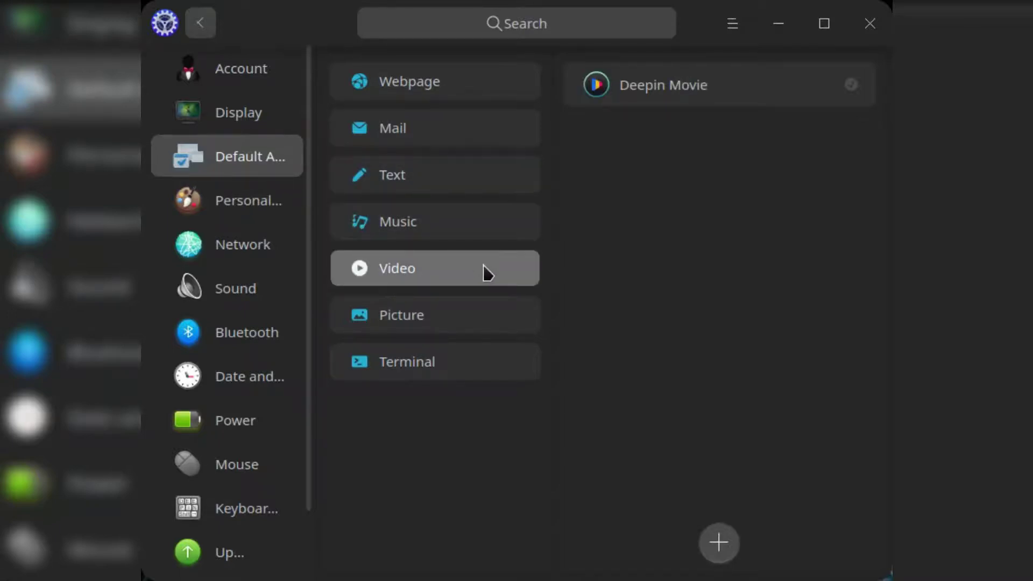
click(469, 312)
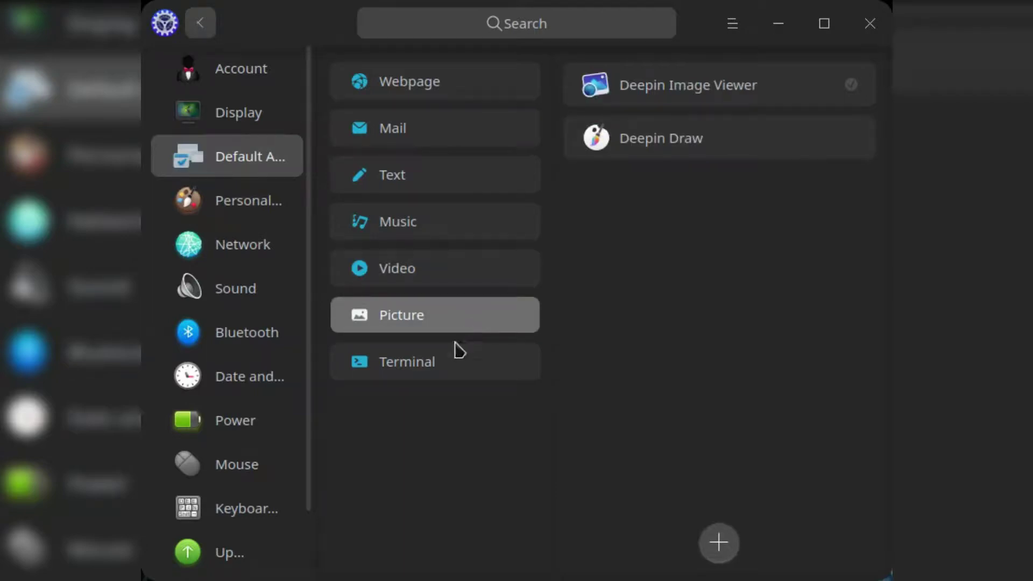
click(448, 368)
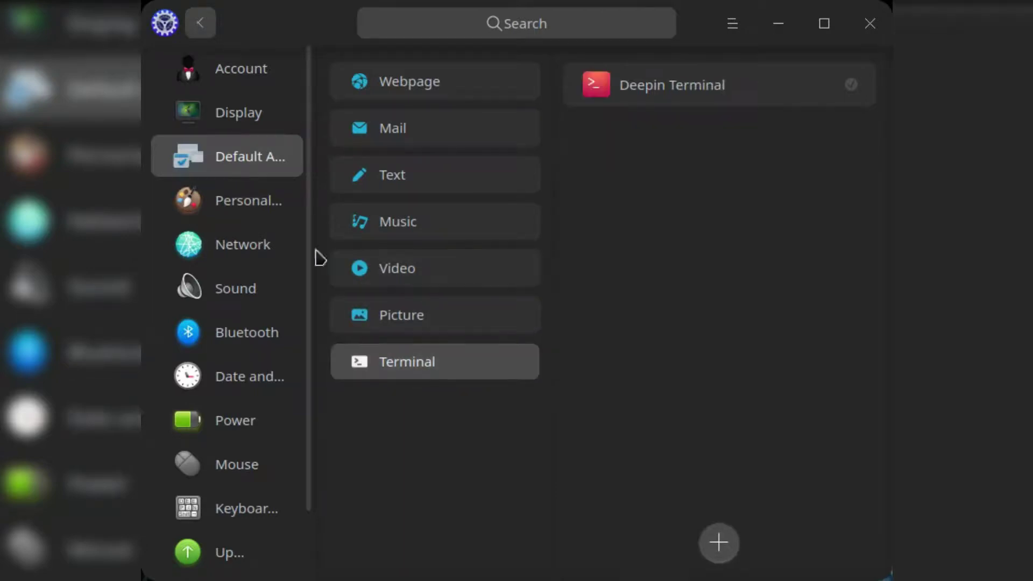
click(218, 203)
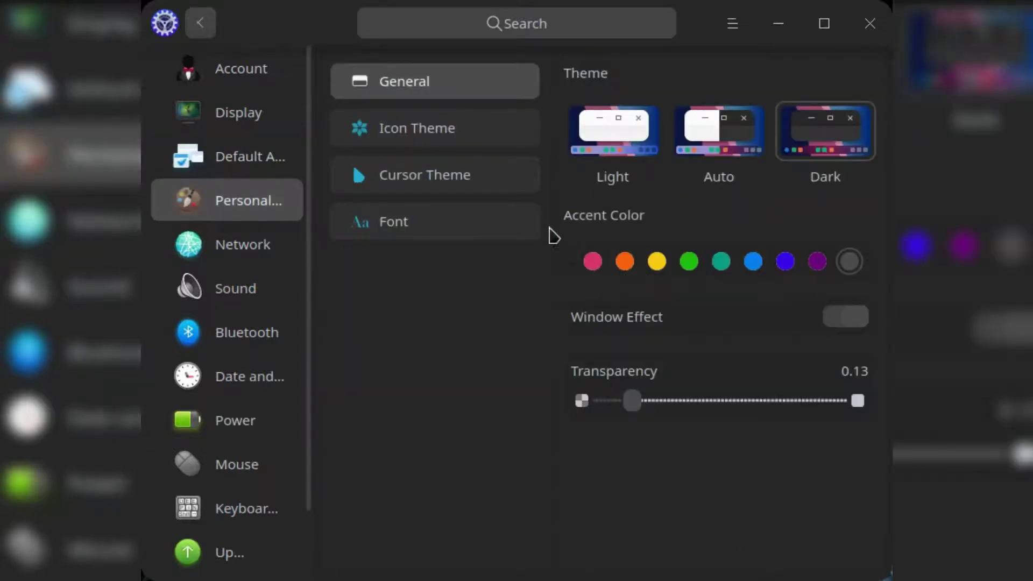
- Try a pink accent then revert to grey, preview icon, cursor and font options, then show Sound settings
click(594, 266)
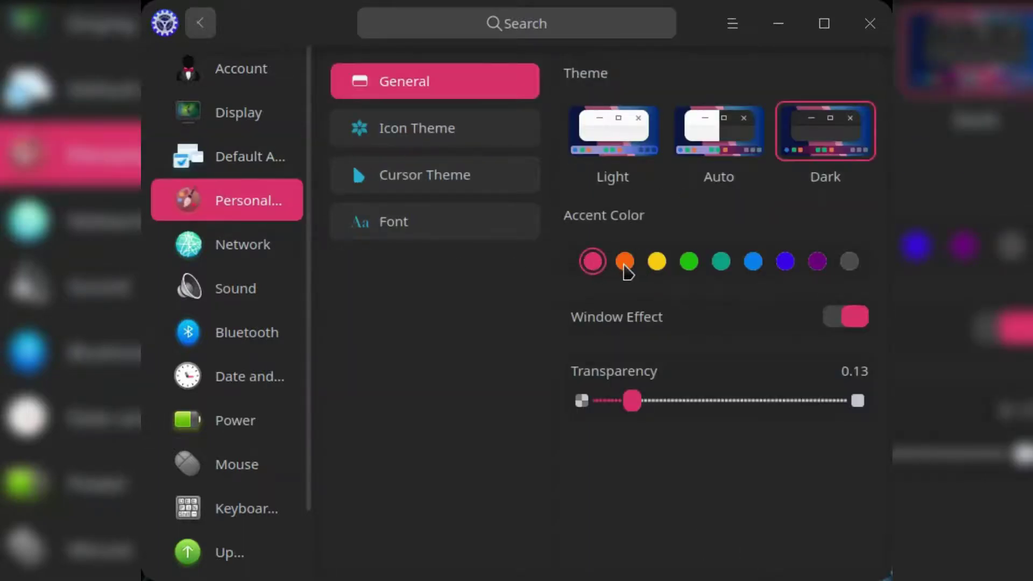
click(848, 266)
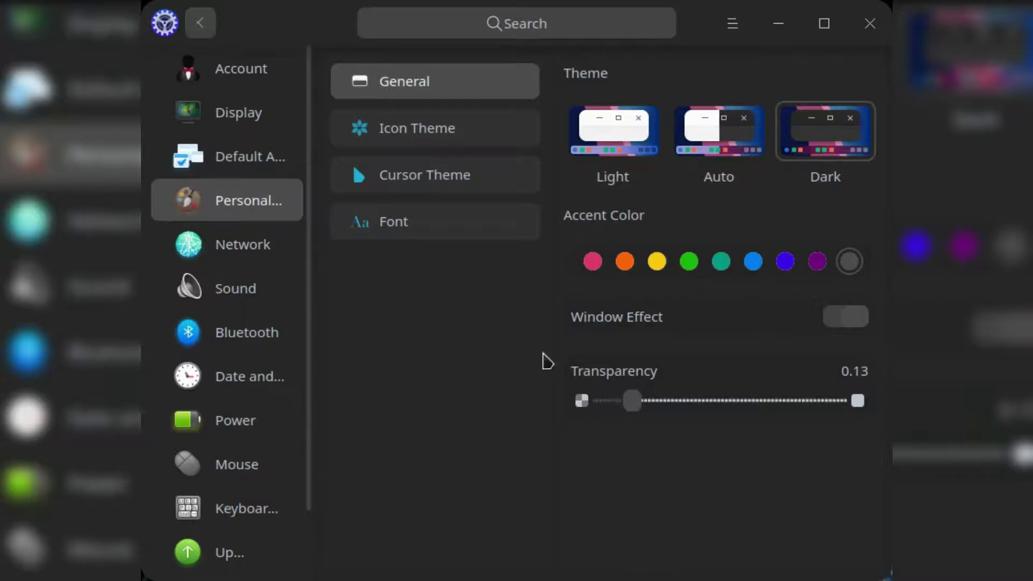
click(453, 142)
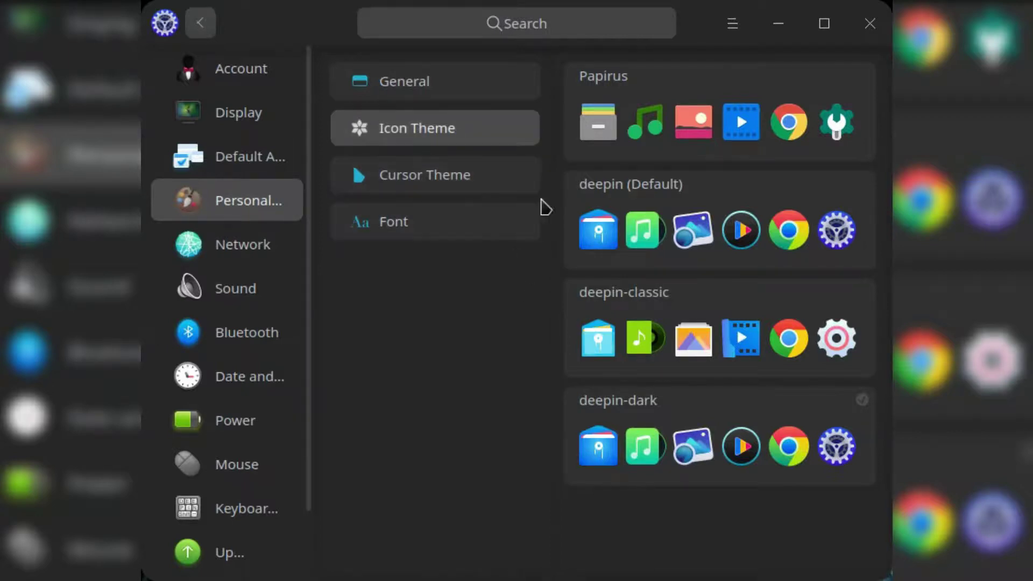
click(491, 176)
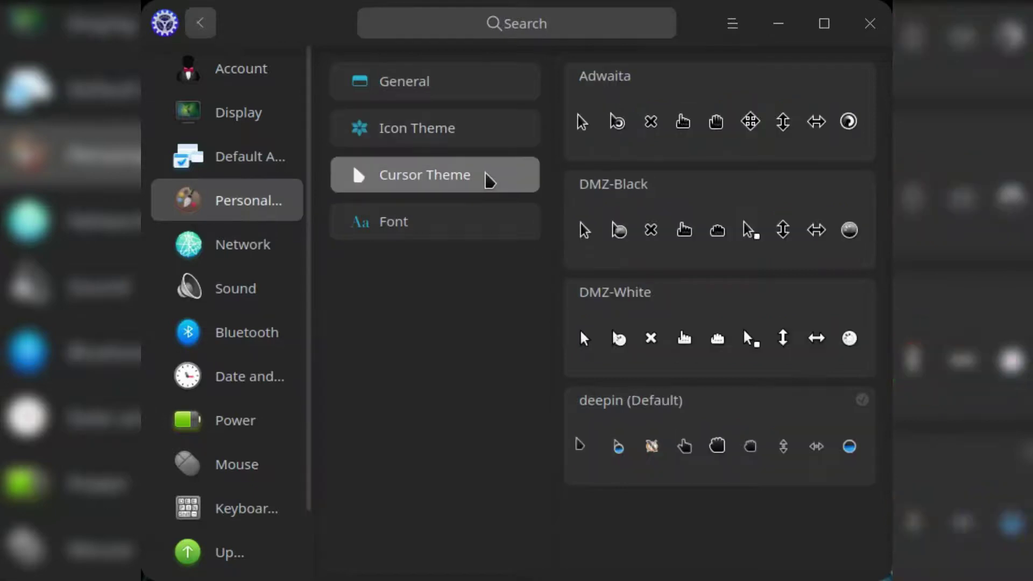
click(484, 230)
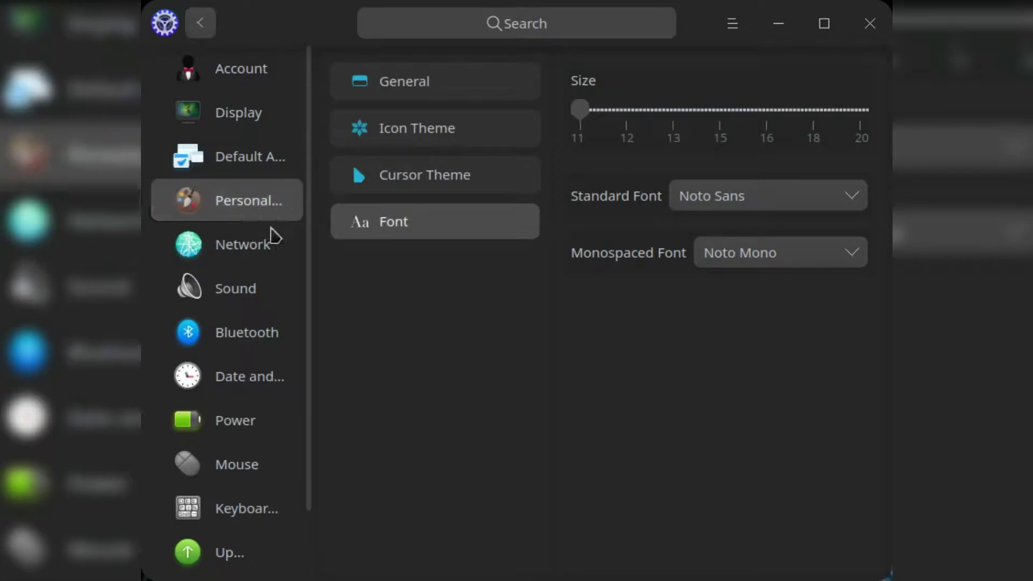
click(259, 247)
click(265, 287)
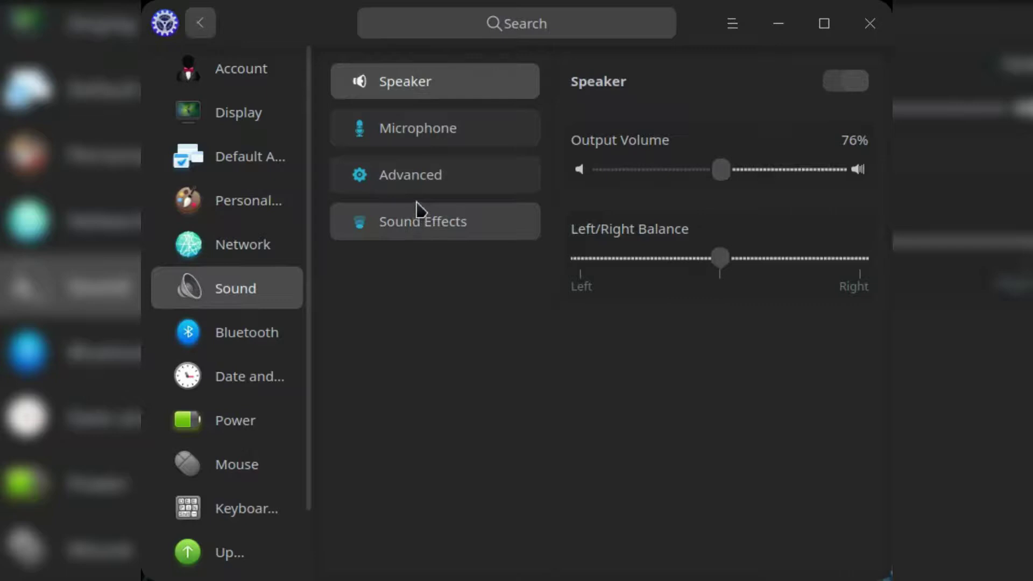
- Look at the Microphone, Sound Effects and audio output device settings
click(425, 143)
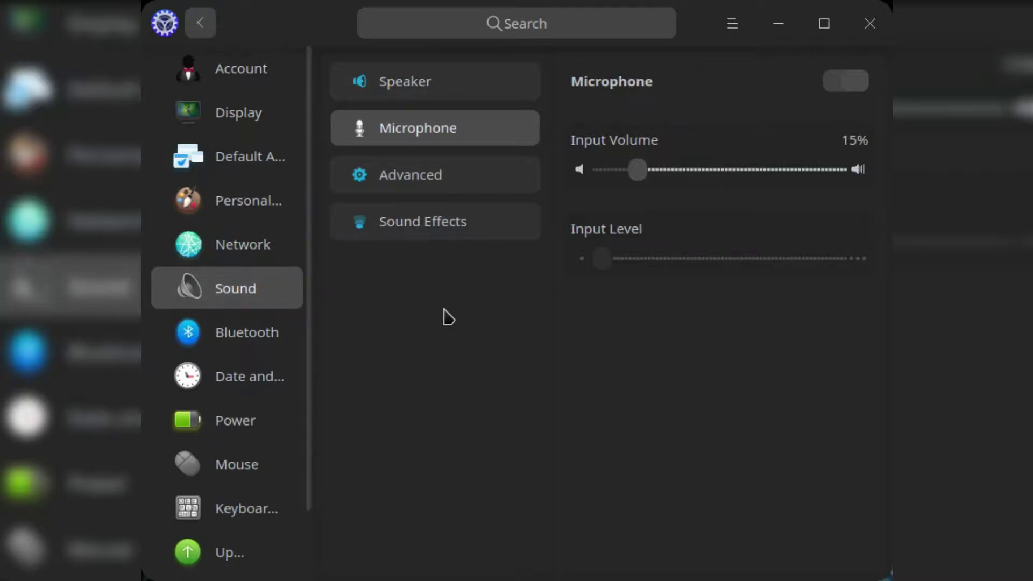
click(412, 223)
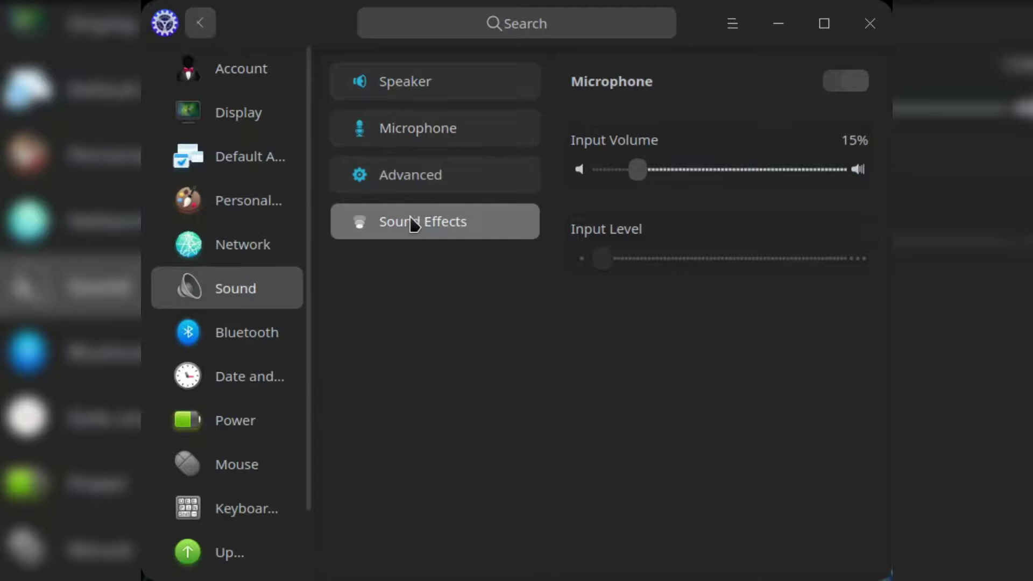
click(423, 192)
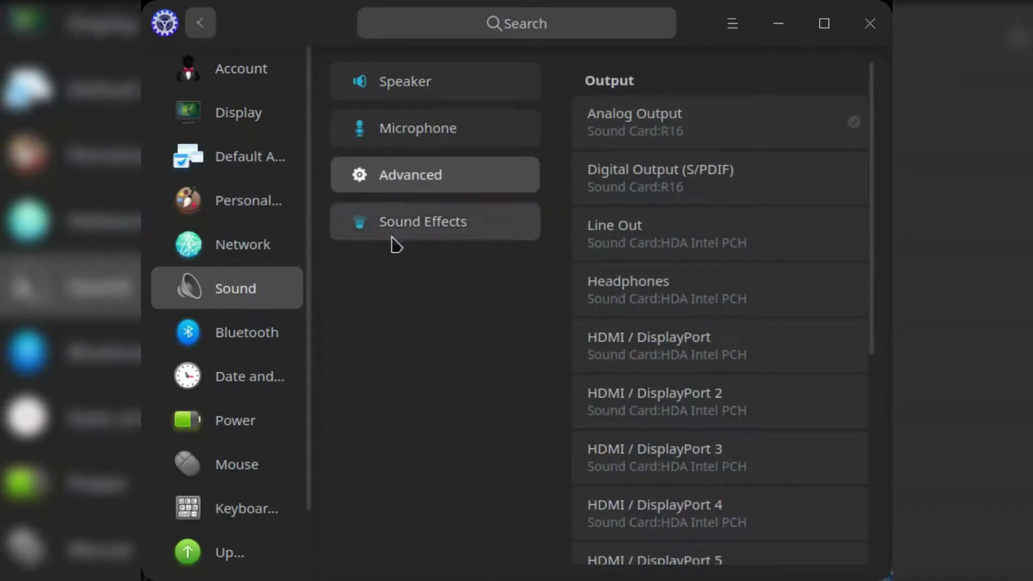
- Browse the Bluetooth, Date and Time, and Power settings pages
click(280, 344)
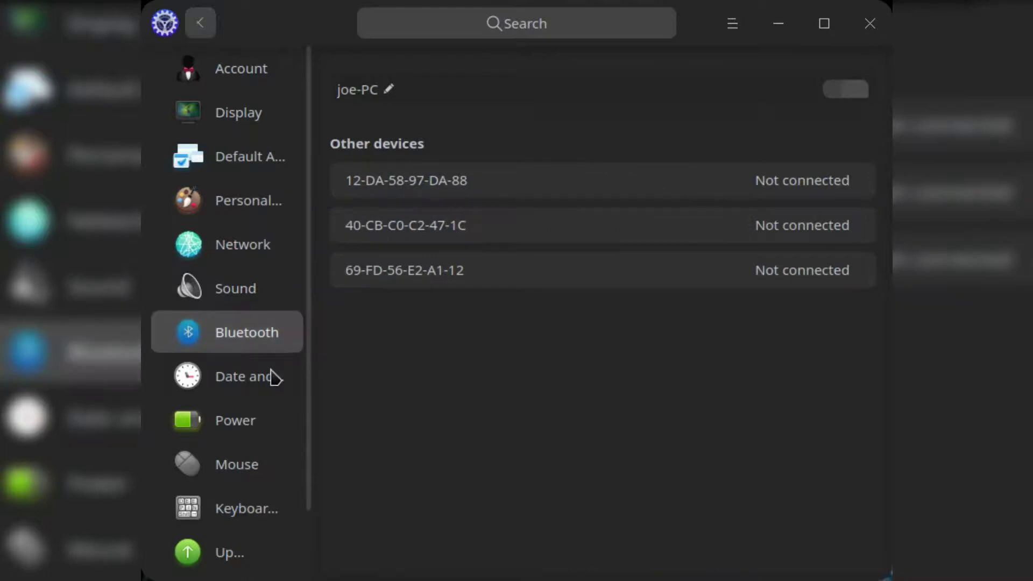
click(274, 378)
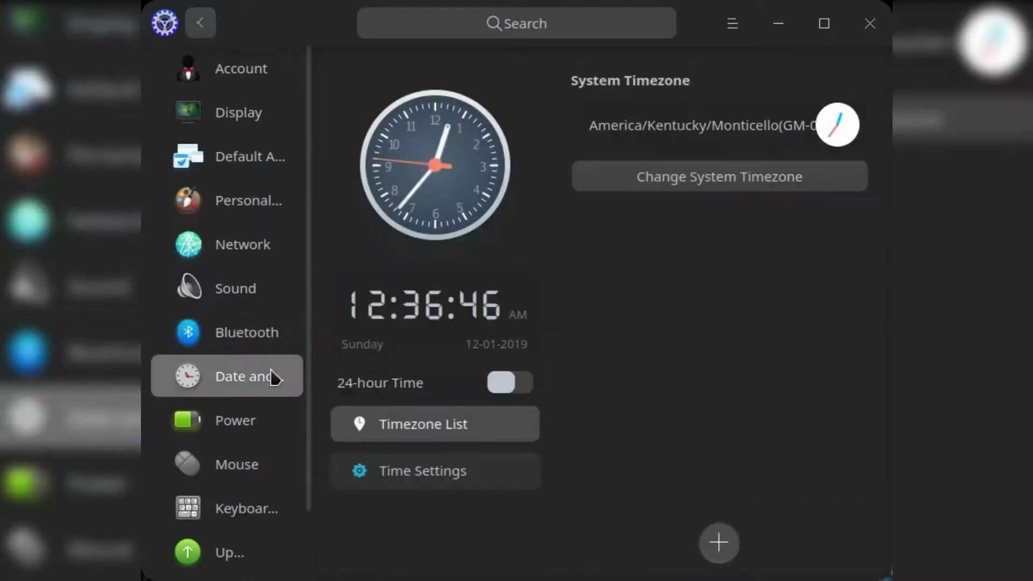
click(277, 433)
scroll(275, 446, down, 2)
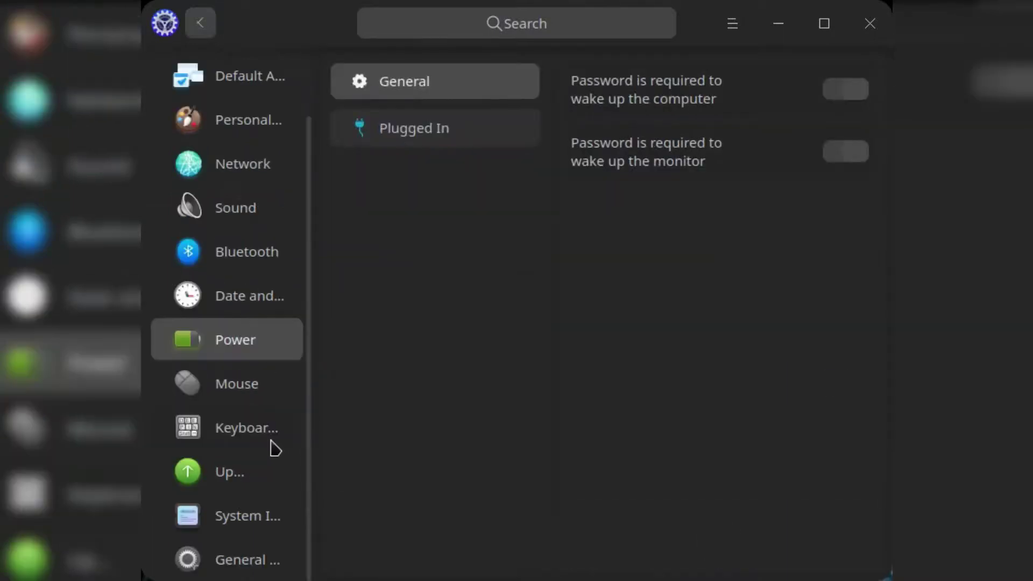
- Test the mouse double-click speed twice, then view Keyboard settings and the Updates page
click(240, 388)
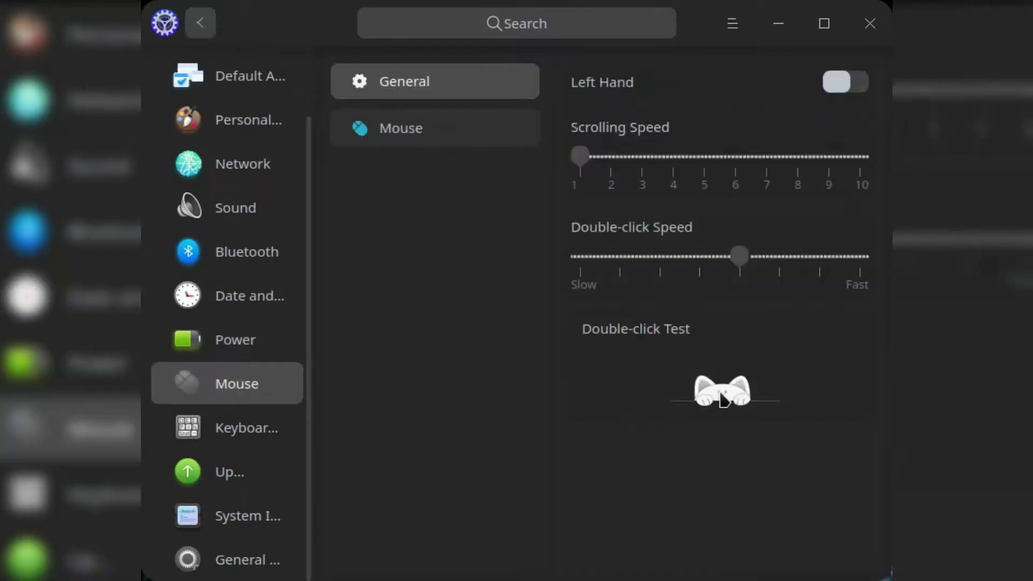
double_click(718, 401)
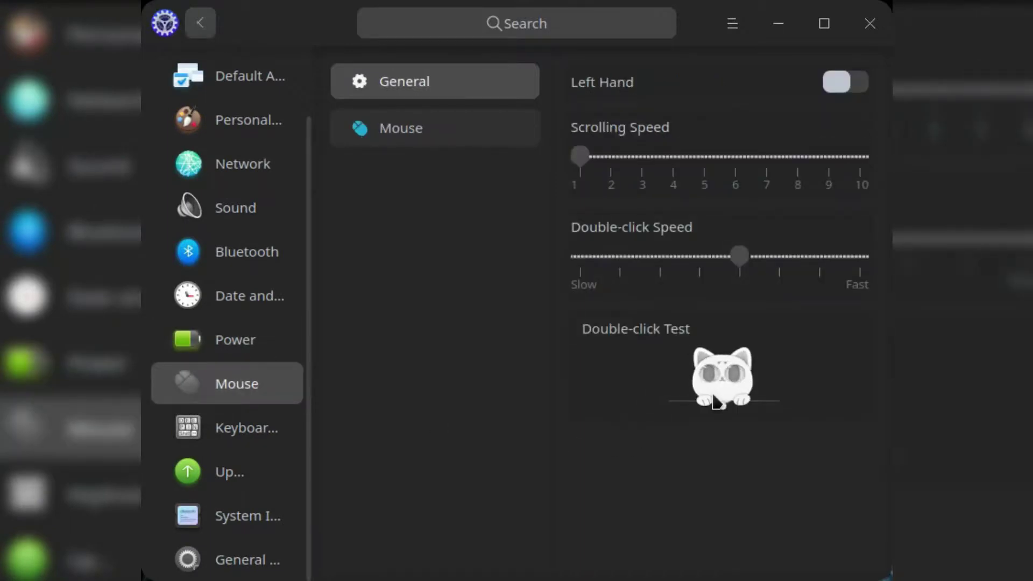
double_click(714, 400)
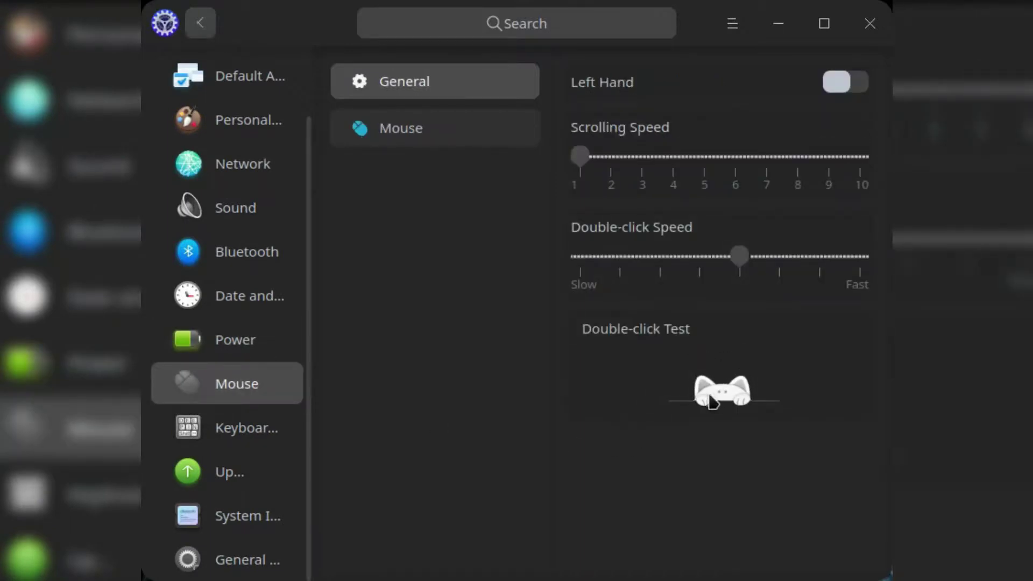
click(234, 435)
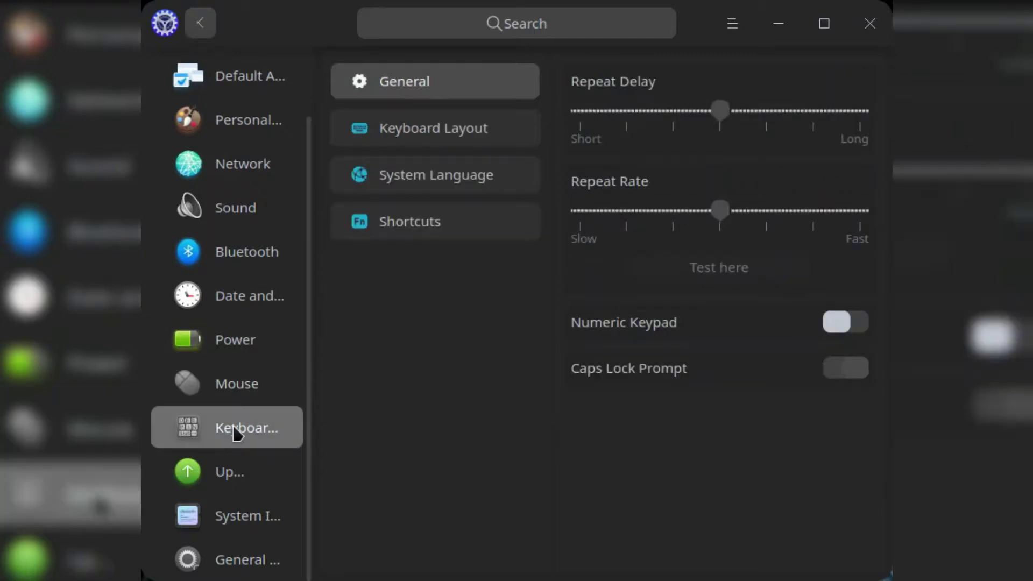
click(226, 487)
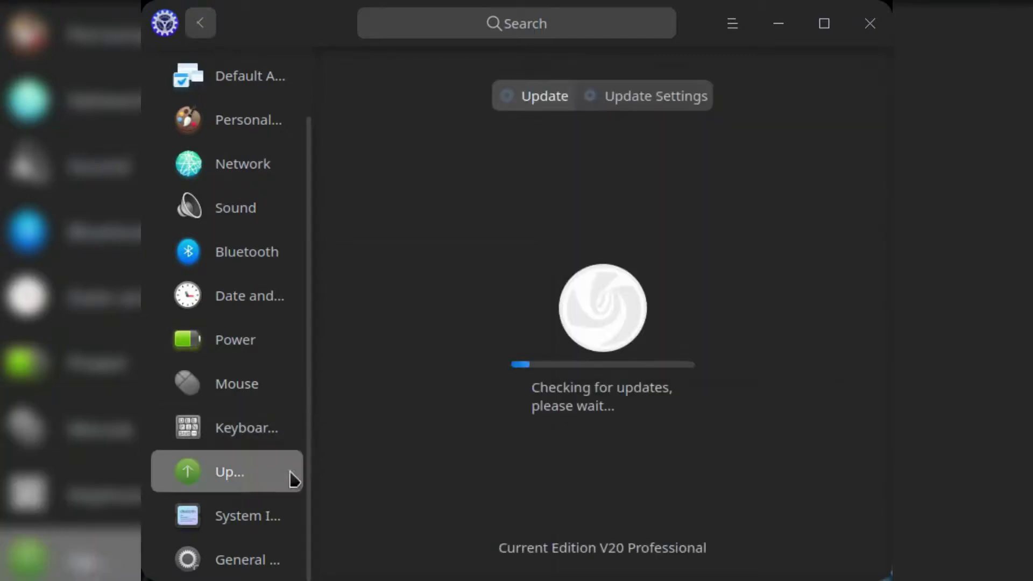
- Check Update Settings, then view About This PC: uos 20, 64-bit, kernel 4.19.0-6-amd64, 8 GB memory
click(659, 106)
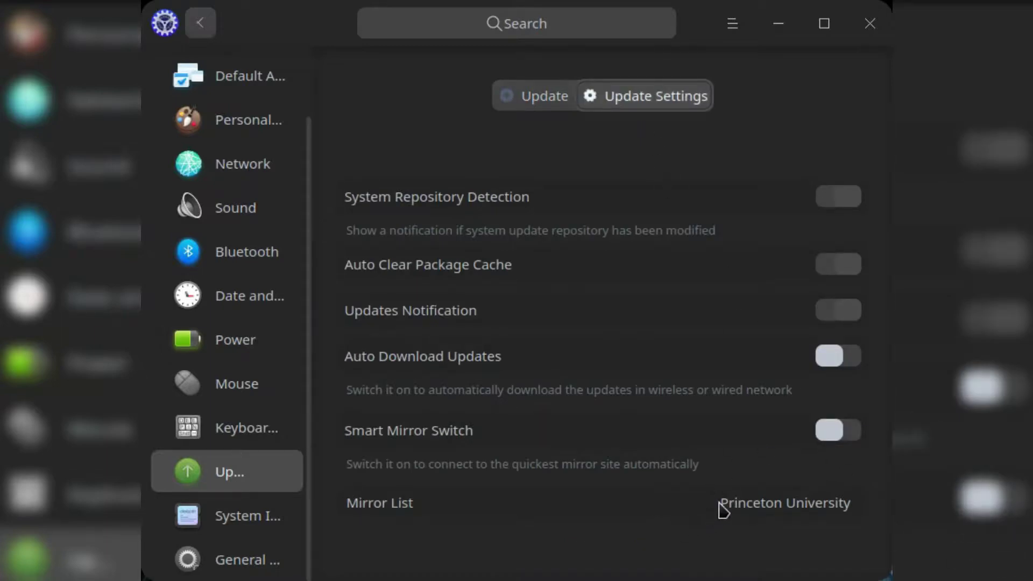
click(245, 523)
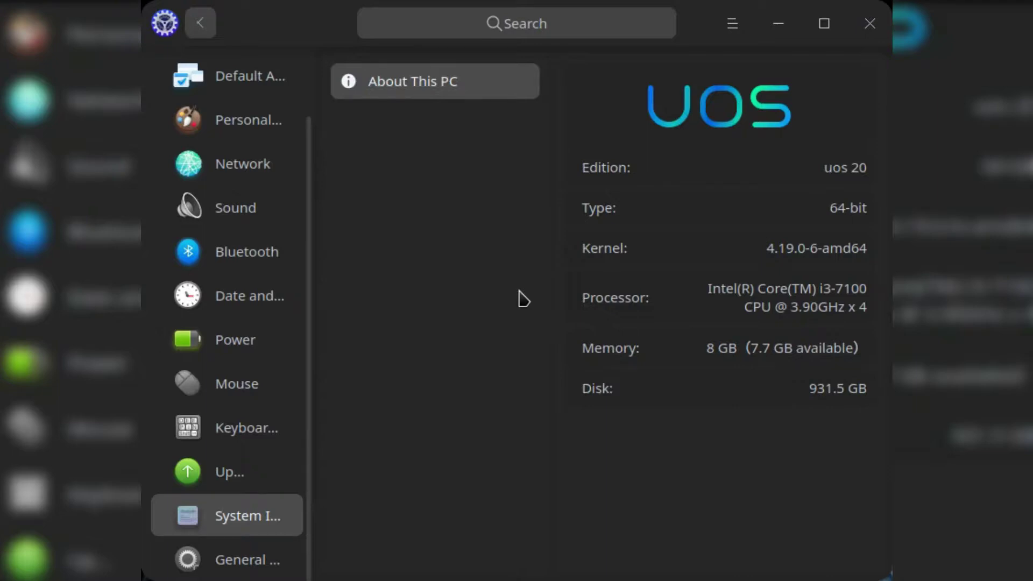
- Review the General boot menu options, then view Default Applications with UOS浏览器 handling web pages
click(241, 562)
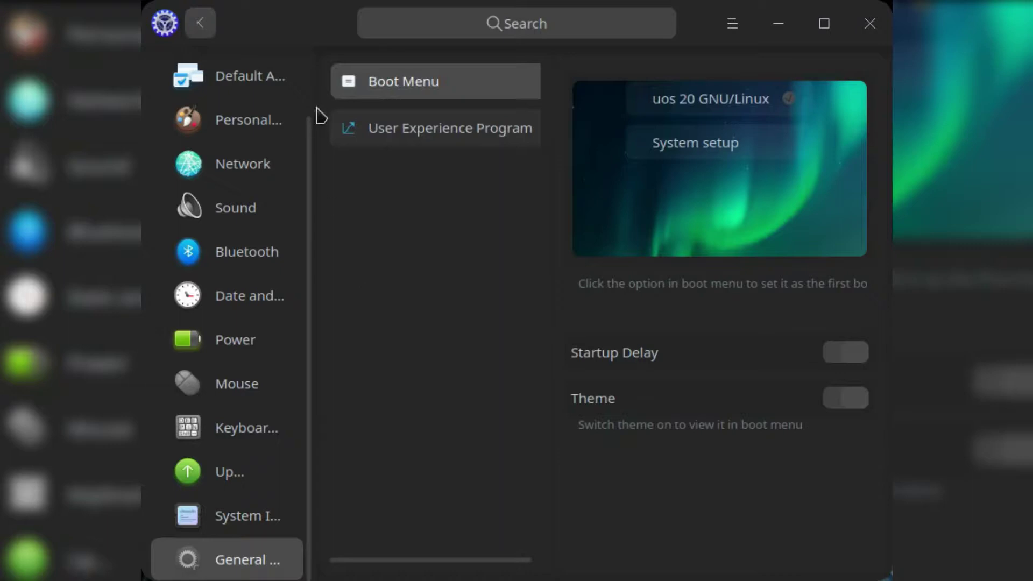
click(249, 92)
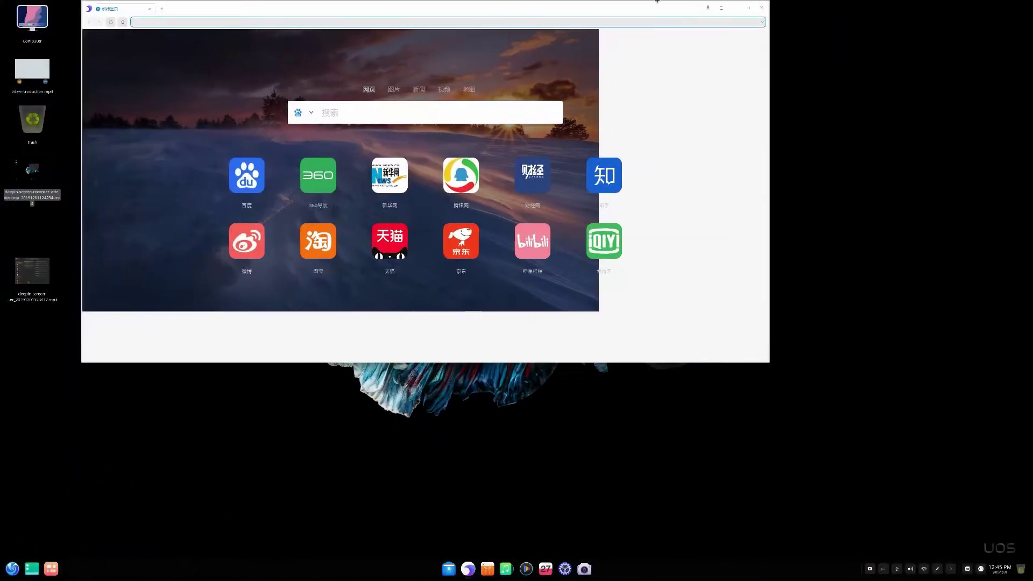
- Maximize the UOS Browser window and check its version in the About dialog
double_click(668, 9)
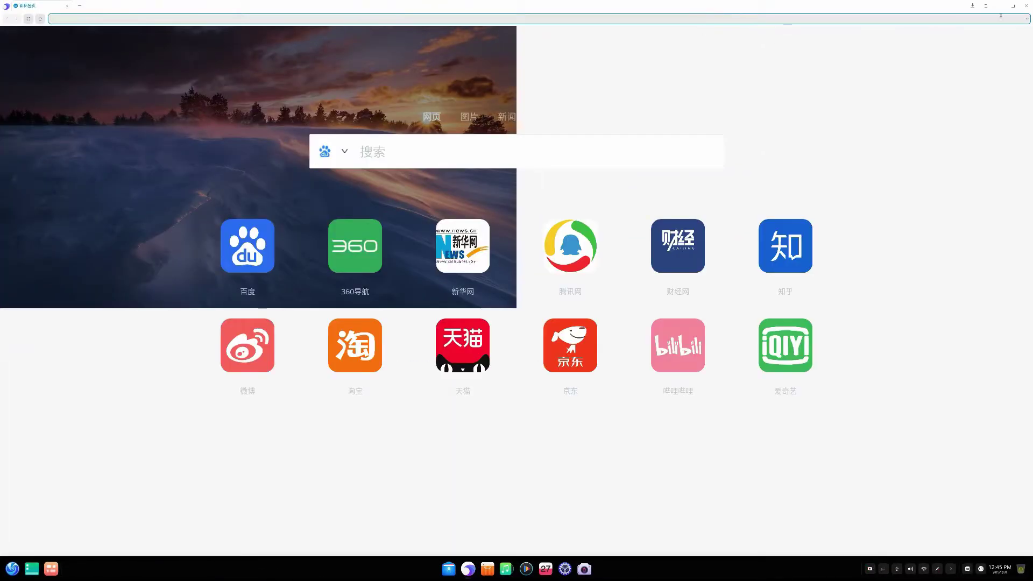
click(986, 6)
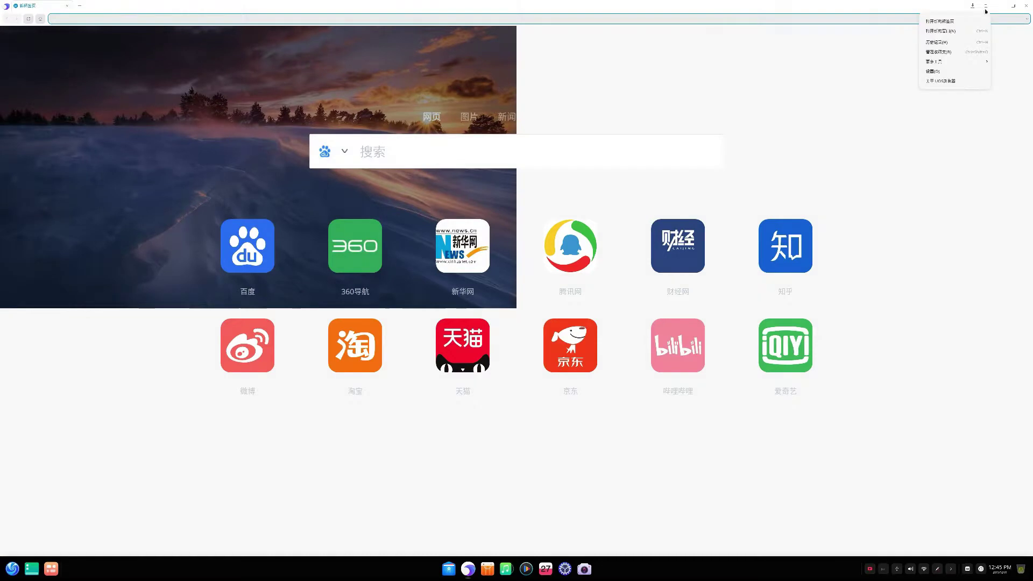
click(960, 83)
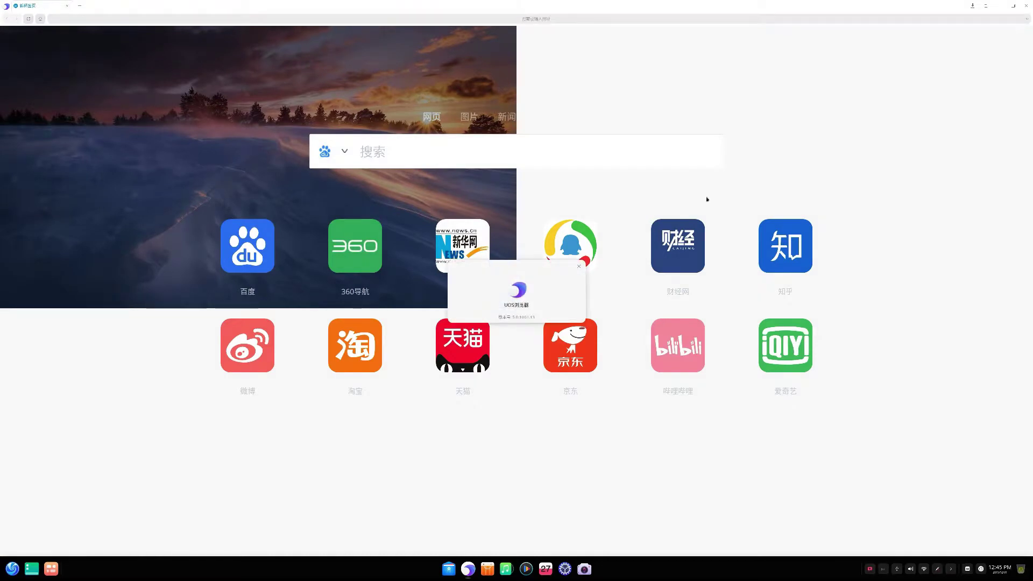
click(579, 266)
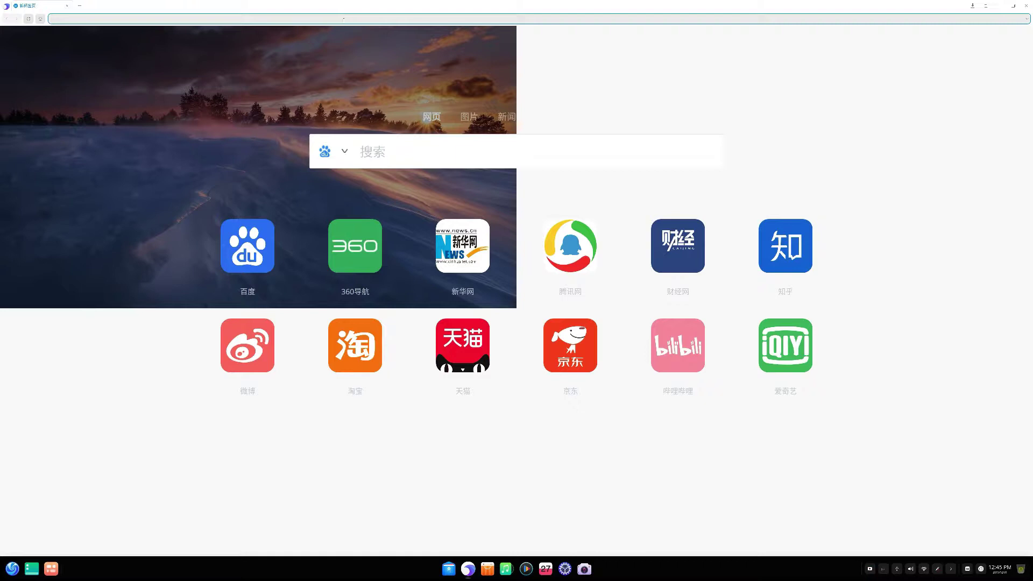
- Go to google.com and search for 'chrome web store'
text(google.c)
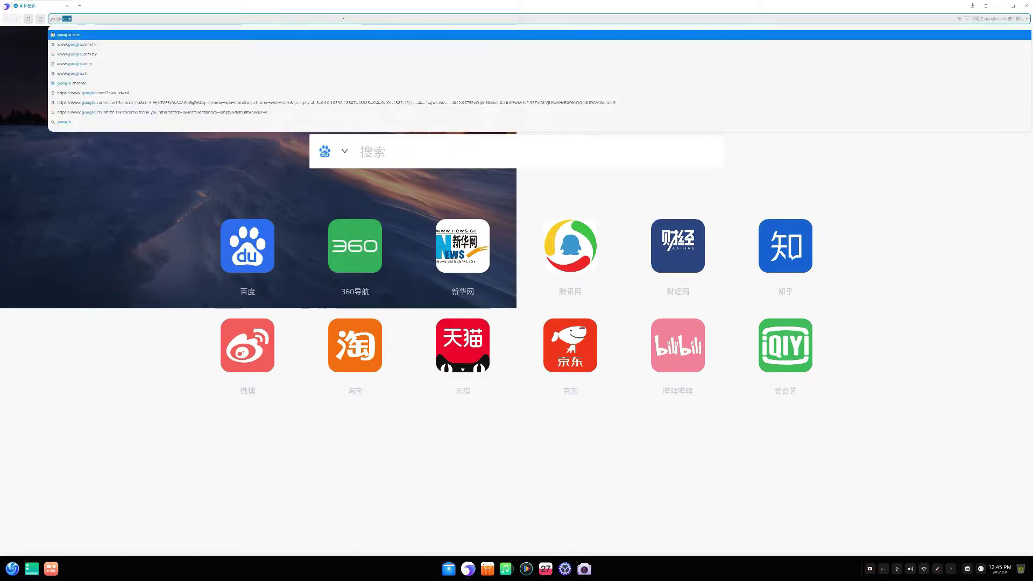
text(om)
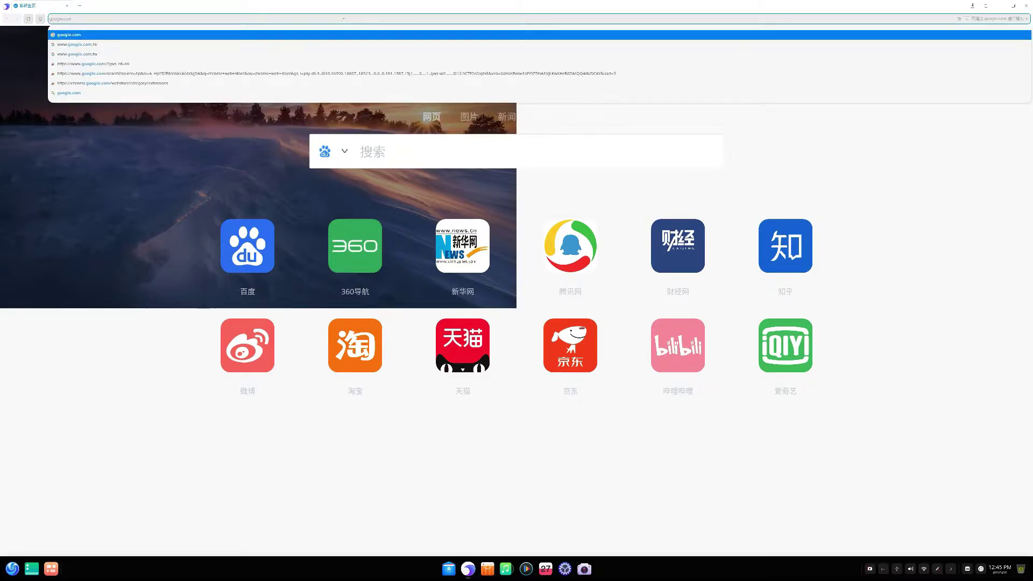
key(Return)
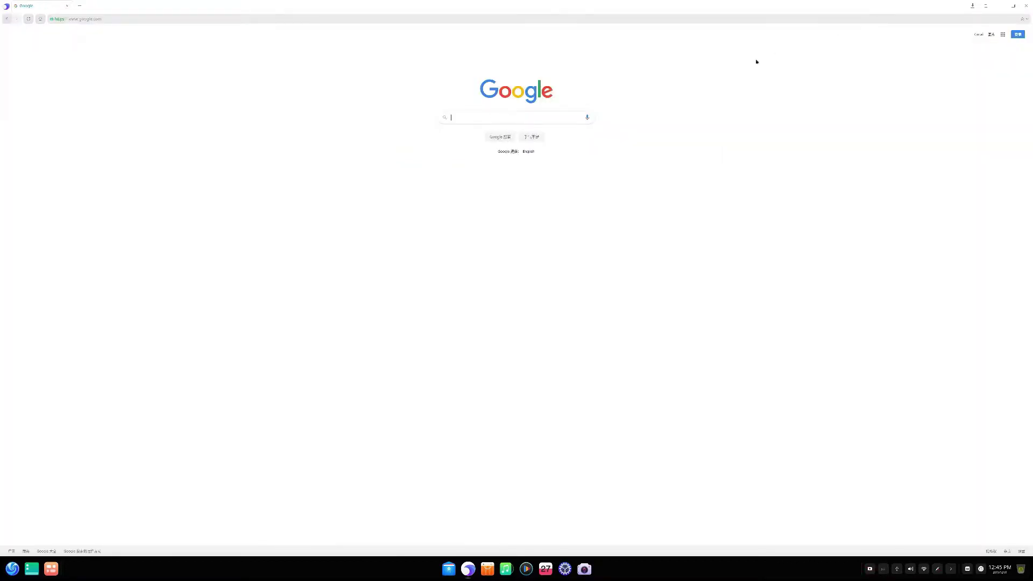
text(chrome web store)
key(Return)
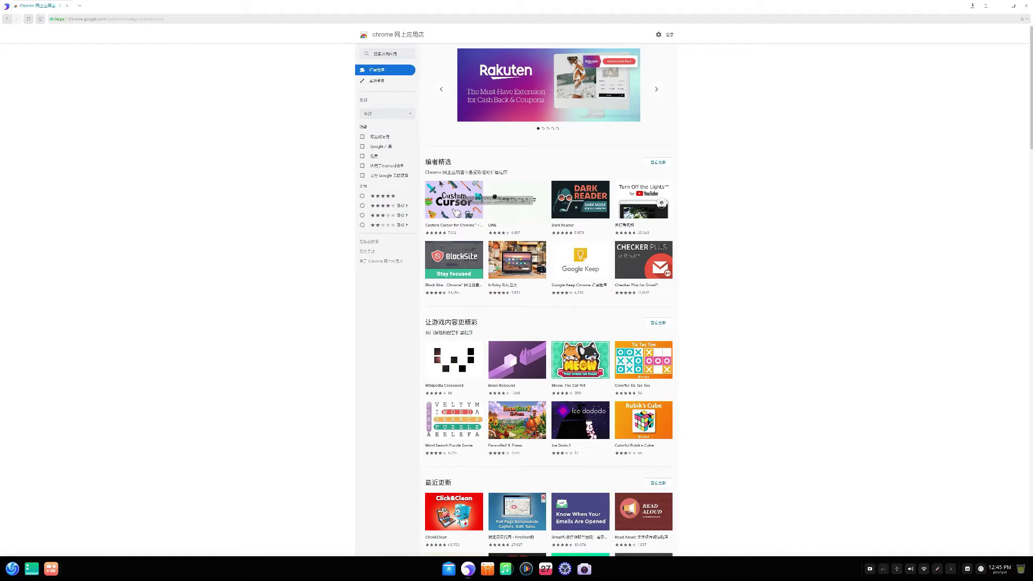
- Open the LINE extension's Web Store page, start Add to Chrome, then close the browser
click(494, 199)
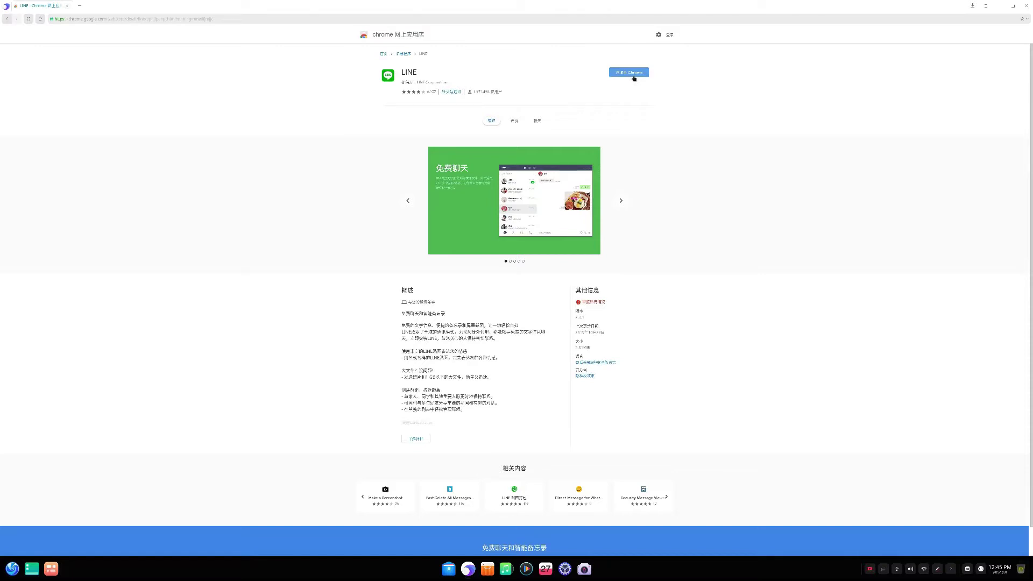
click(629, 74)
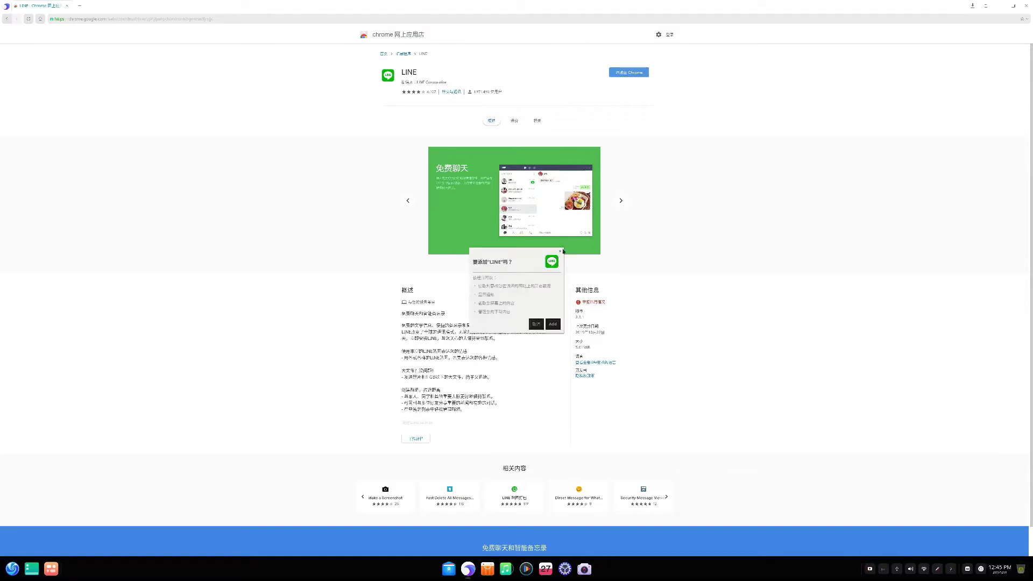
click(1028, 5)
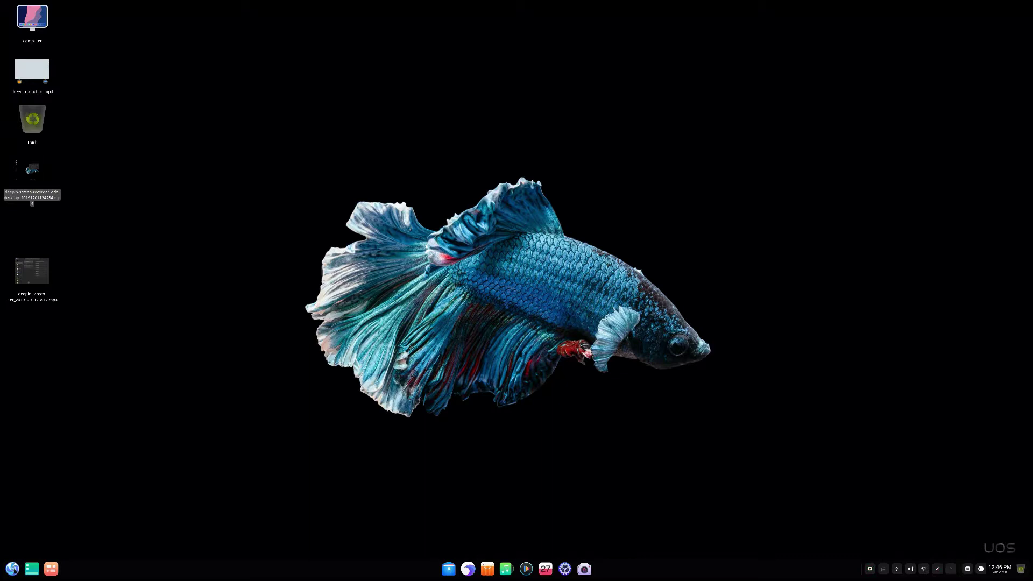
- Switch the dock to Efficient mode, then back to Fashion mode
key(super)
click(968, 109)
right_click(677, 569)
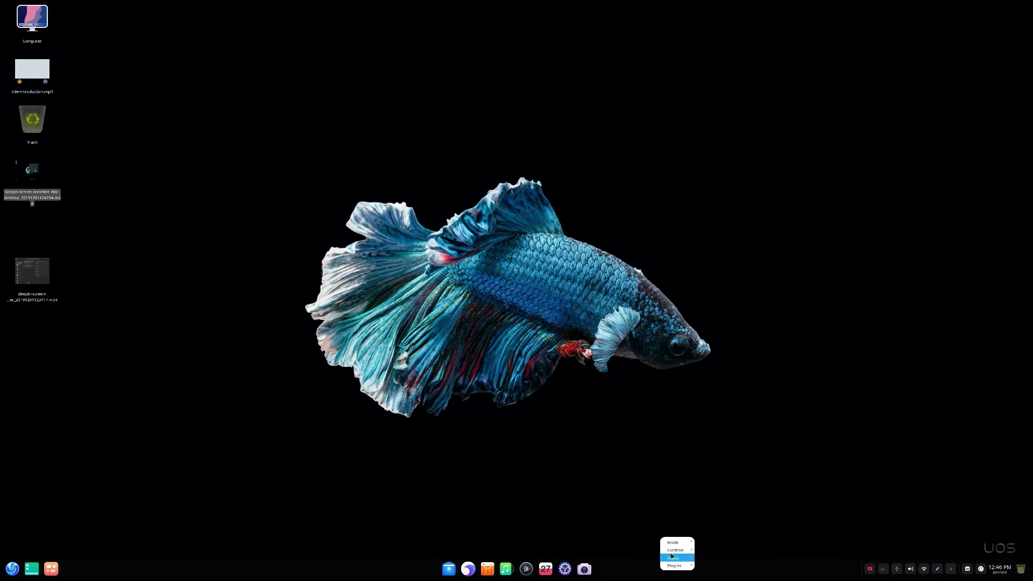
mouse_move(674, 542)
click(729, 550)
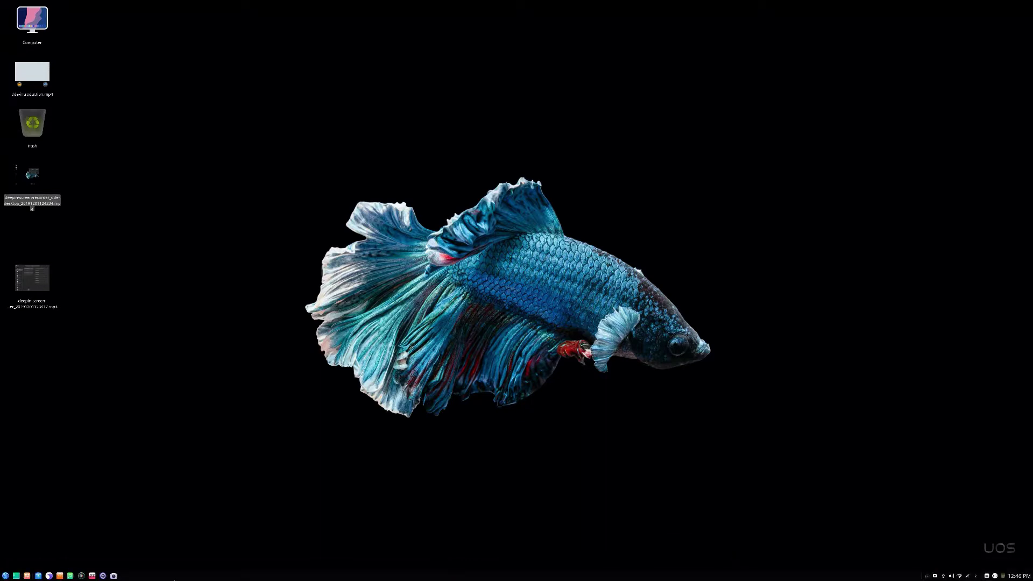
right_click(814, 577)
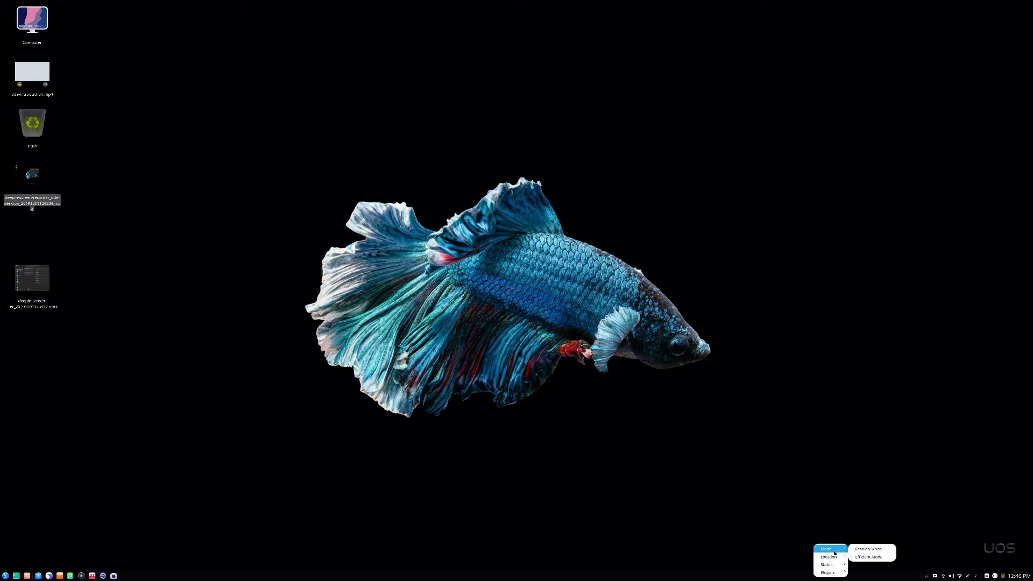
click(861, 550)
- Move the dock to the left edge, then back to the bottom, and open the launcher
right_click(860, 565)
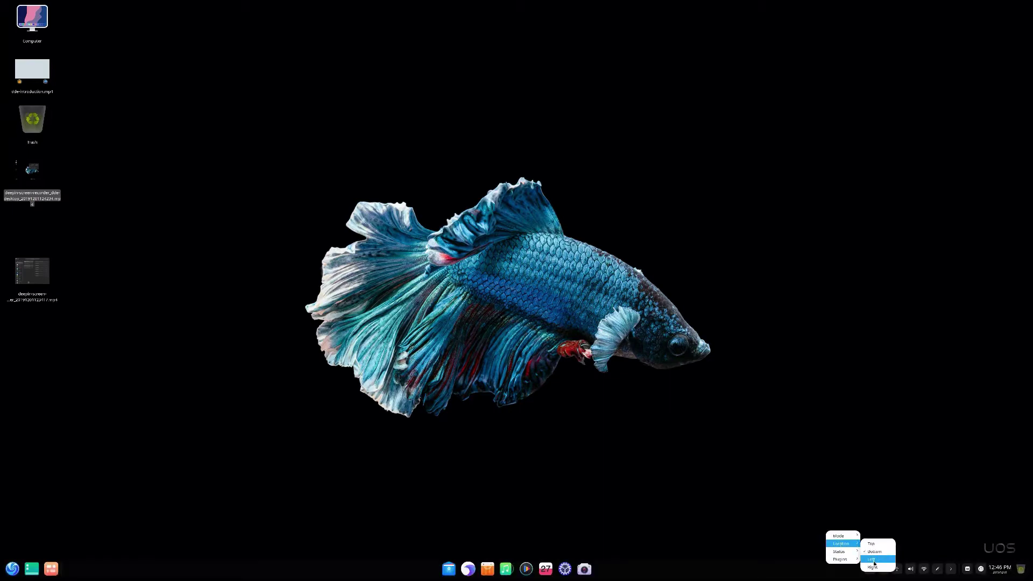
click(872, 560)
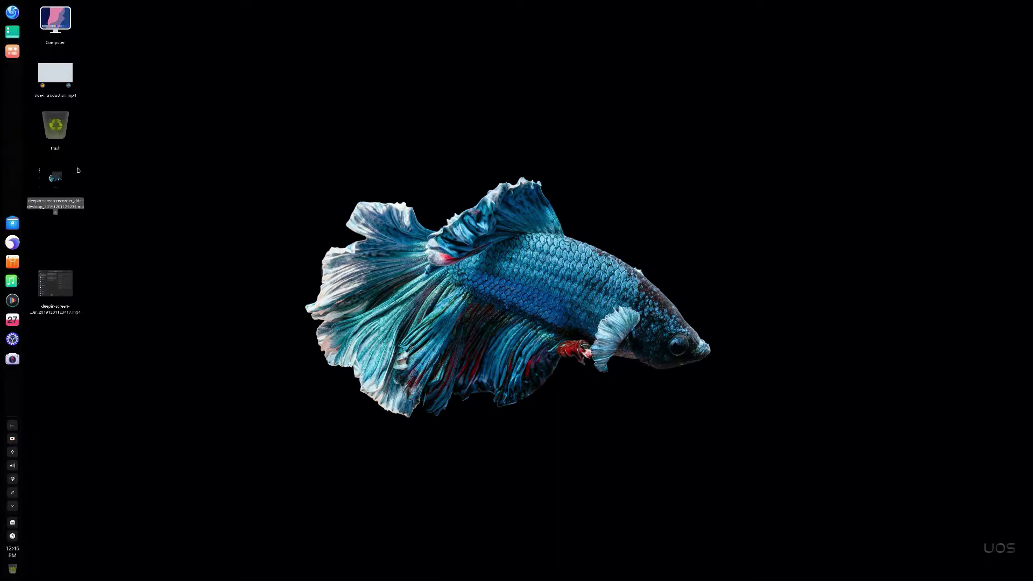
right_click(9, 126)
mouse_move(26, 144)
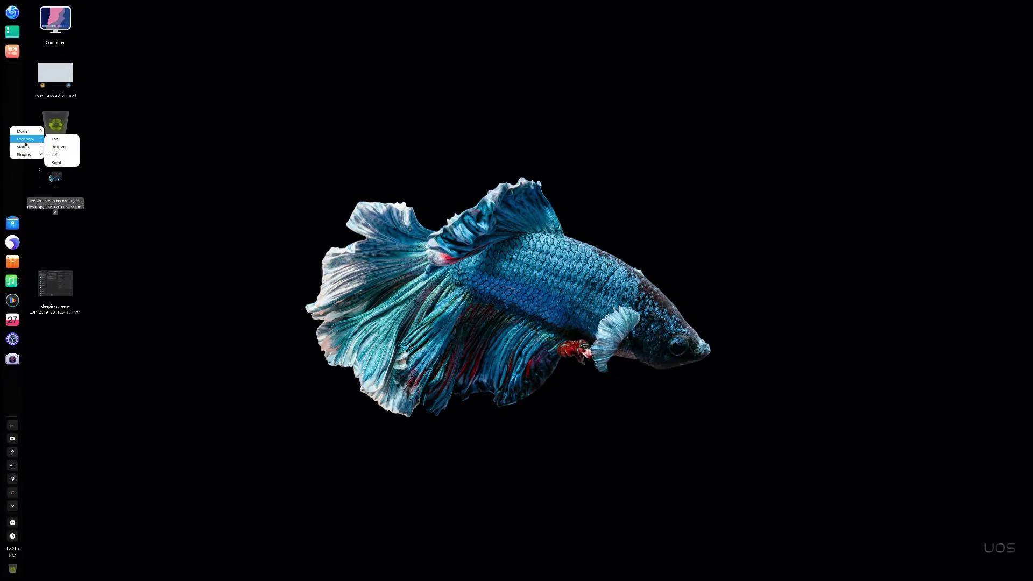
click(57, 150)
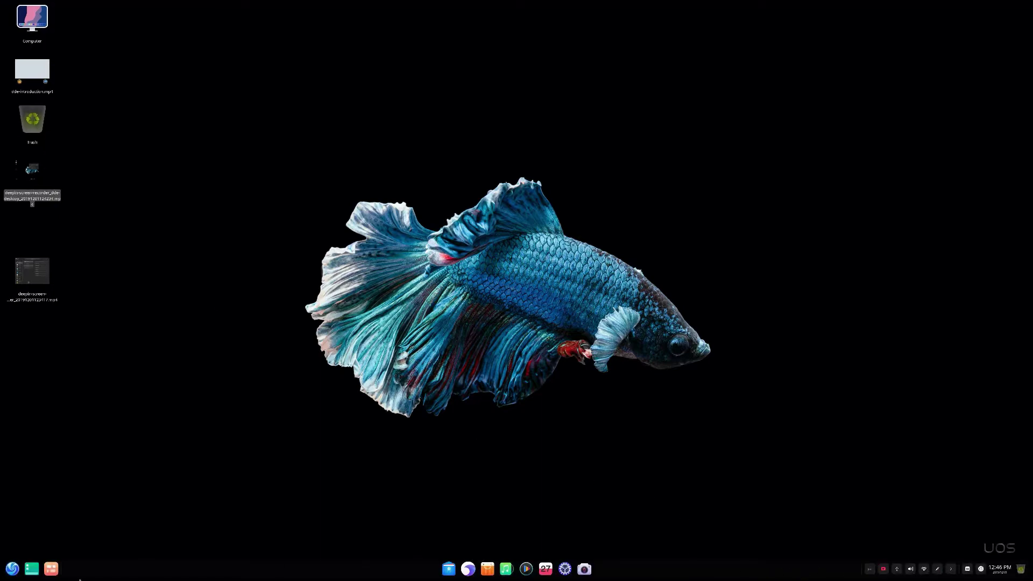
click(12, 569)
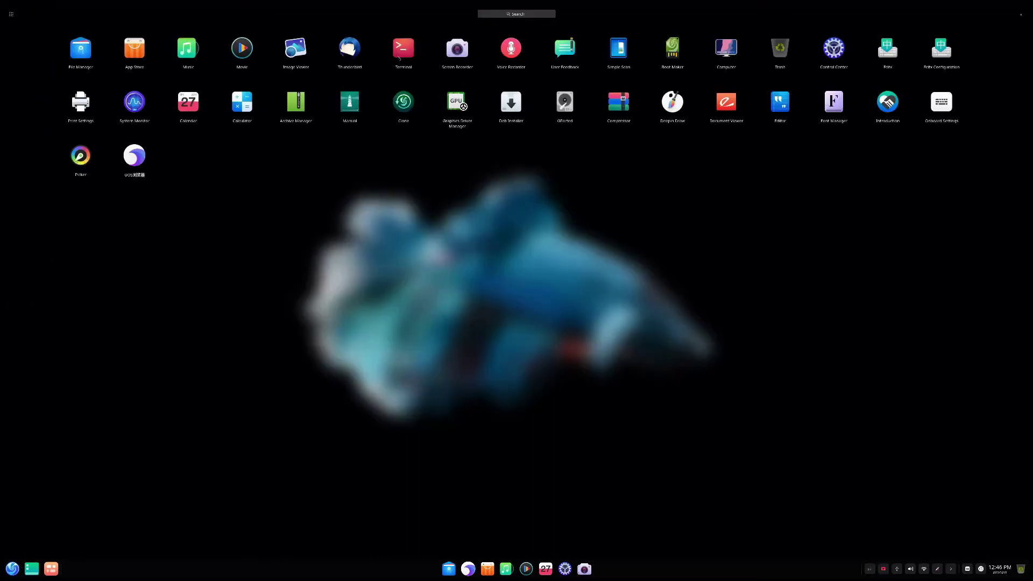
- Open Terminal and run 'sudo apt install neop'
click(402, 57)
key(ctrl+alt+t)
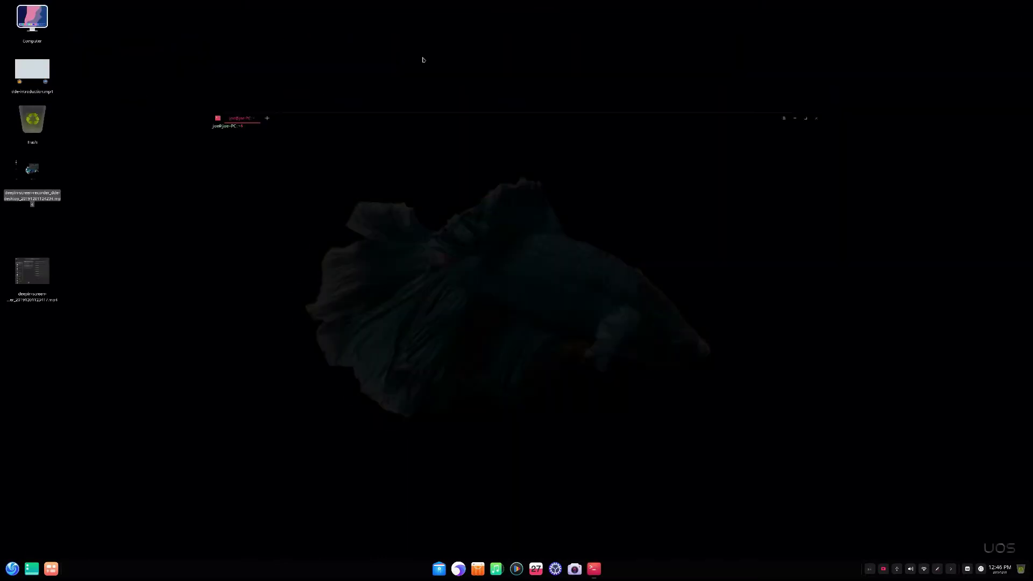
text(sudo apt install neop)
key(Return)
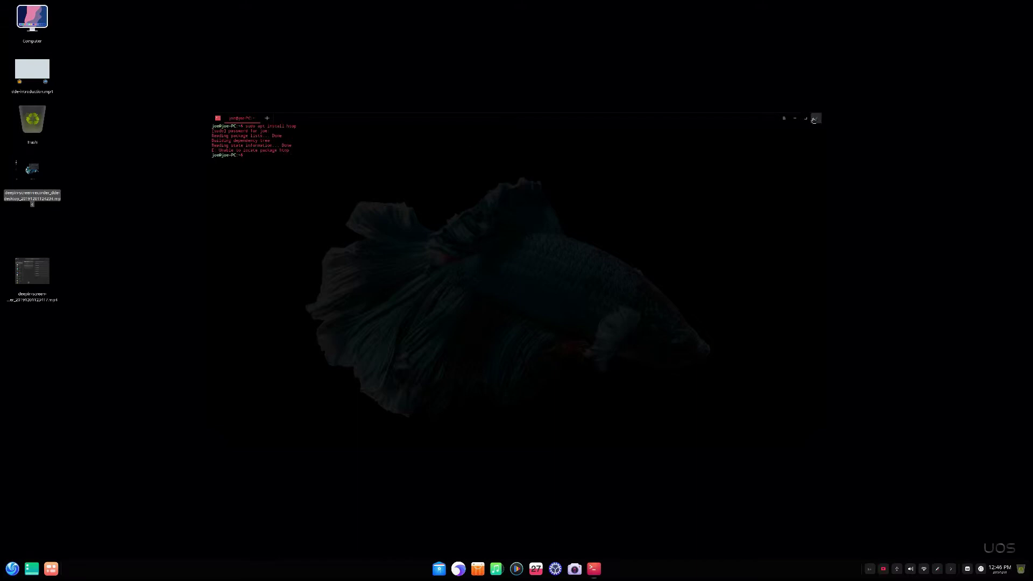
- Run 'apt --version', 'inxi -b', 'channe -v' and 'uname -a' to show system details
text(apt --version)
key(Return)
text(inxi -b)
key(Return)
text(channe -v)
key(Return)
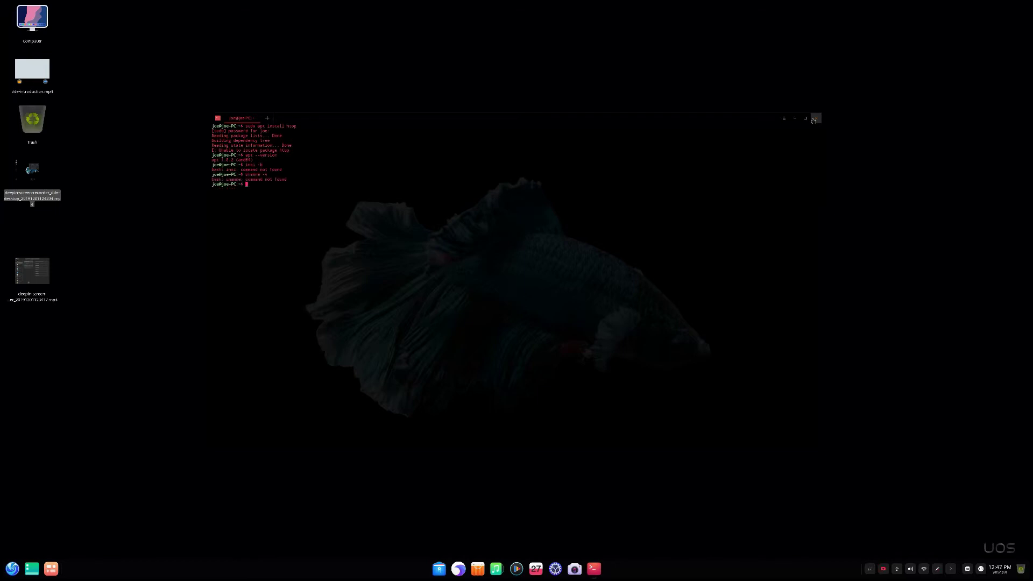
text(uname -a)
key(Return)
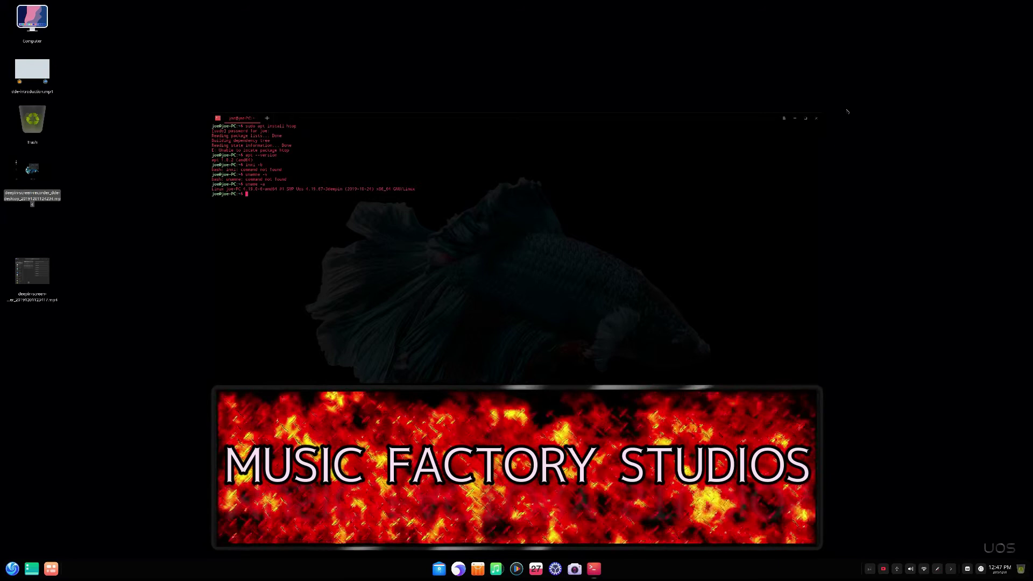